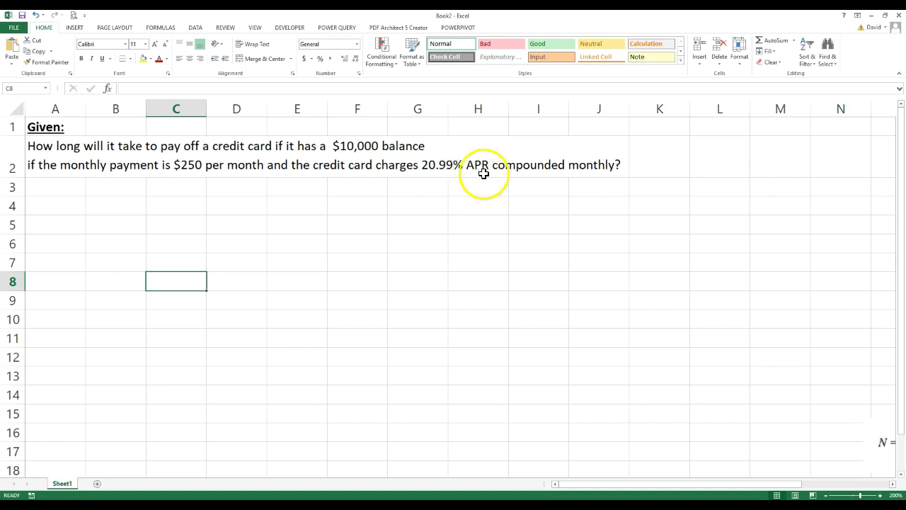
Choose the thickest solid border line style and draw a vertical line along the left edge of cells C4:C5
{"action": "left_click", "coordinate": [57, 192]}
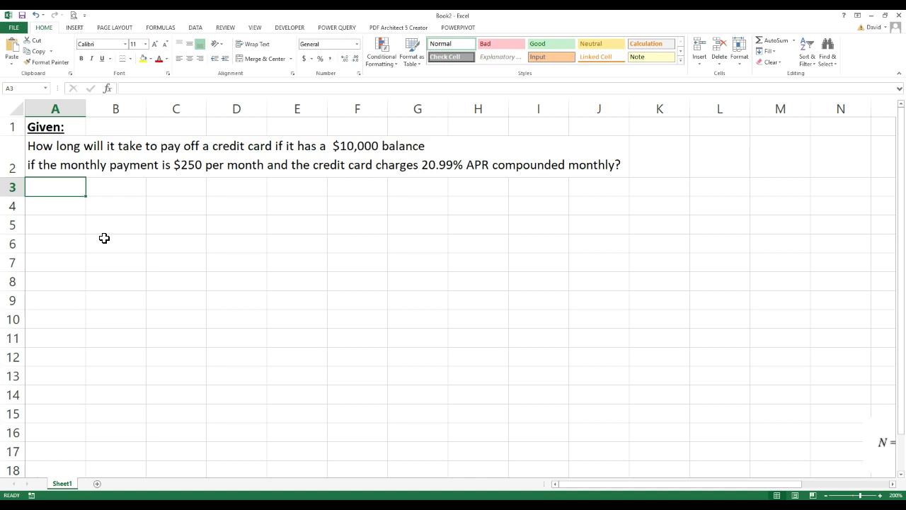
{"action": "left_click", "coordinate": [130, 60]}
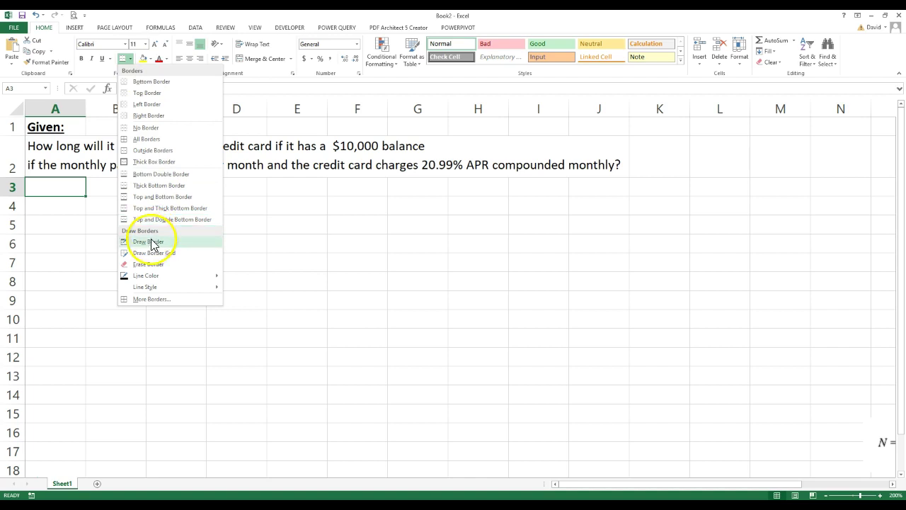
{"action": "mouse_move", "coordinate": [177, 278]}
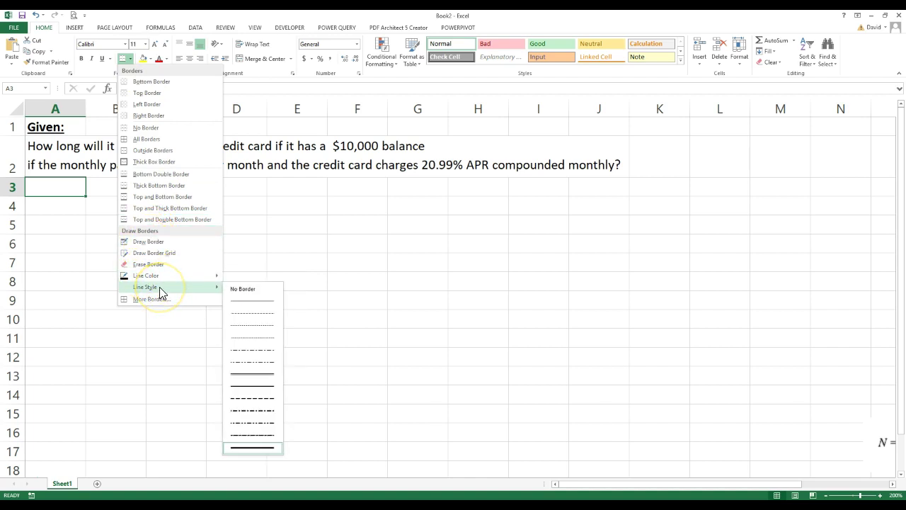
{"action": "left_click", "coordinate": [252, 448]}
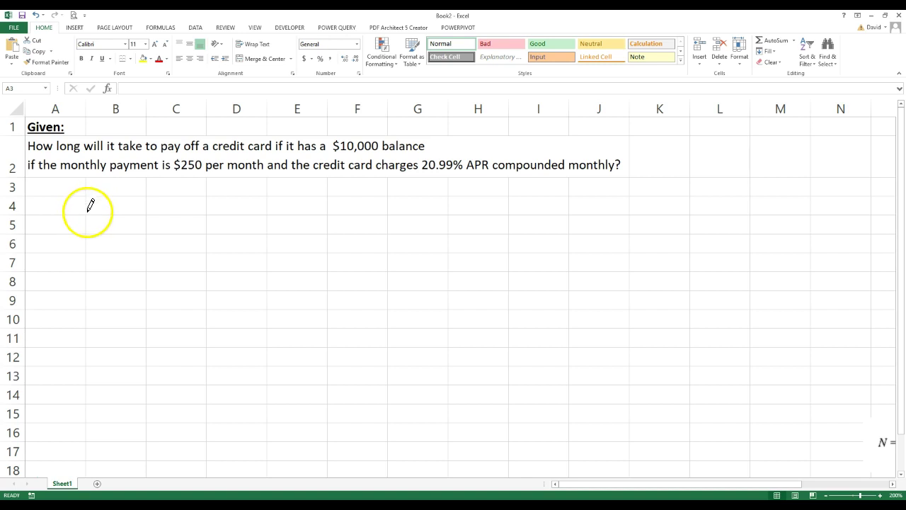
{"action": "left_click", "coordinate": [146, 205]}
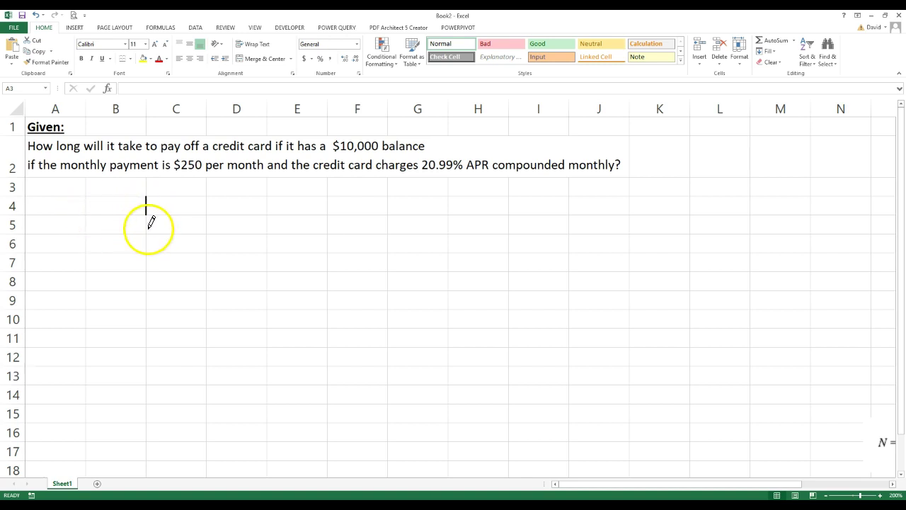
{"action": "left_click", "coordinate": [148, 225]}
Draw the horizontal timeline as a thick border below row 5 across columns C to E and G to H, leaving a gap at F
{"action": "left_click", "coordinate": [187, 233]}
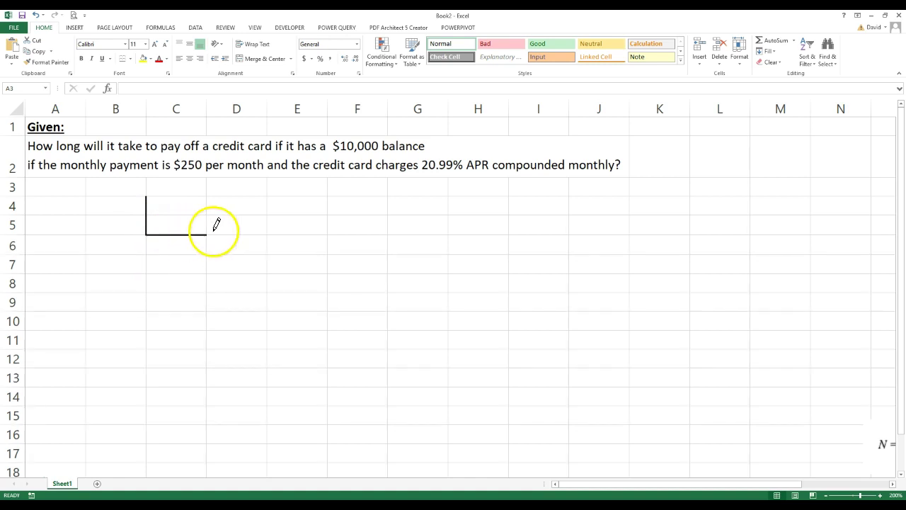
{"action": "left_click", "coordinate": [245, 231]}
{"action": "left_click", "coordinate": [311, 231]}
{"action": "left_click", "coordinate": [415, 231]}
{"action": "left_click", "coordinate": [481, 232]}
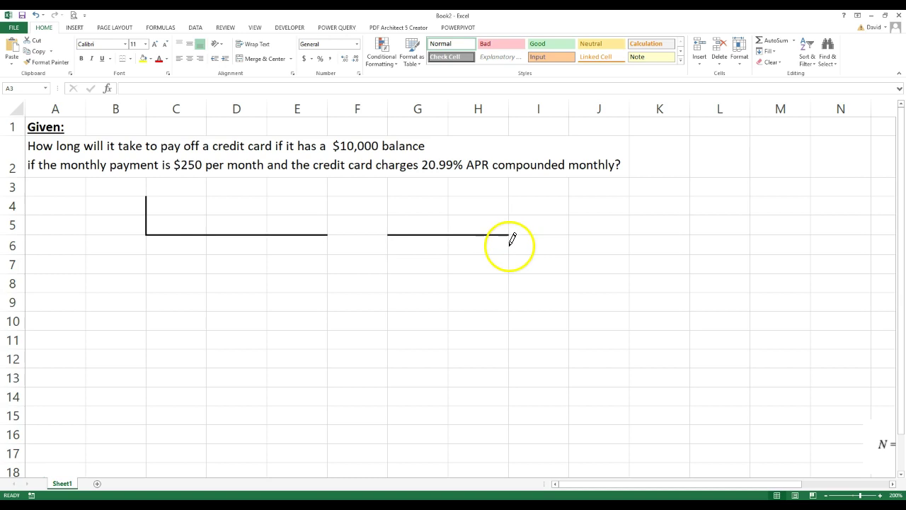
Draw thick vertical tick marks in row 6 on the right edges of cells C6 through H6, and leave border drawing
{"action": "left_click", "coordinate": [509, 242]}
{"action": "left_click", "coordinate": [450, 243]}
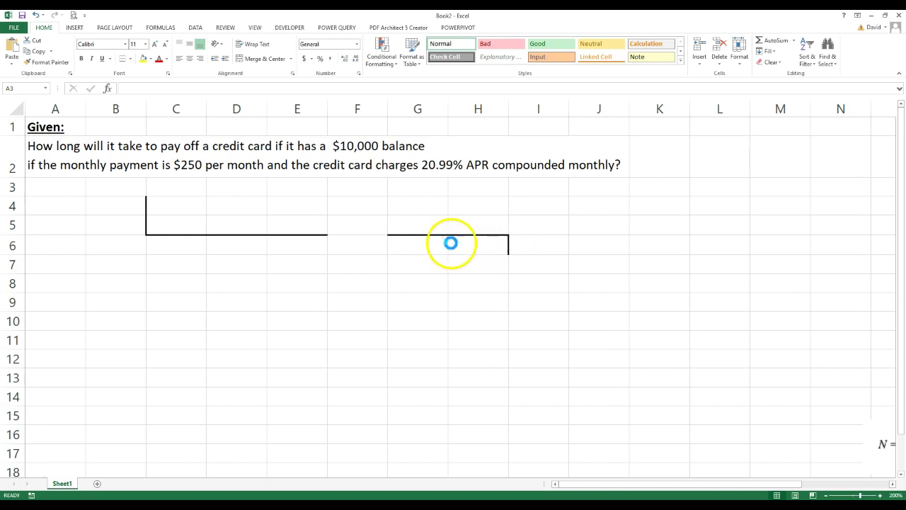
{"action": "left_click", "coordinate": [388, 243]}
{"action": "left_click", "coordinate": [328, 242]}
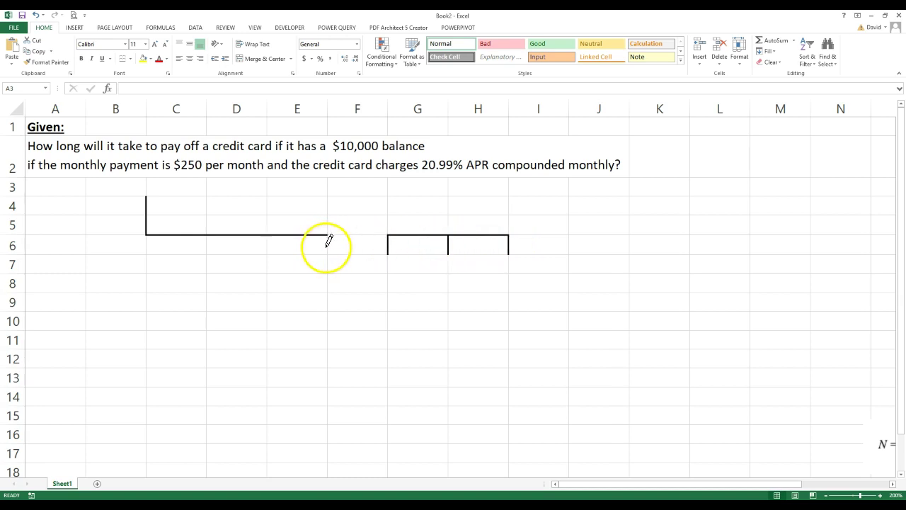
{"action": "left_click", "coordinate": [268, 243]}
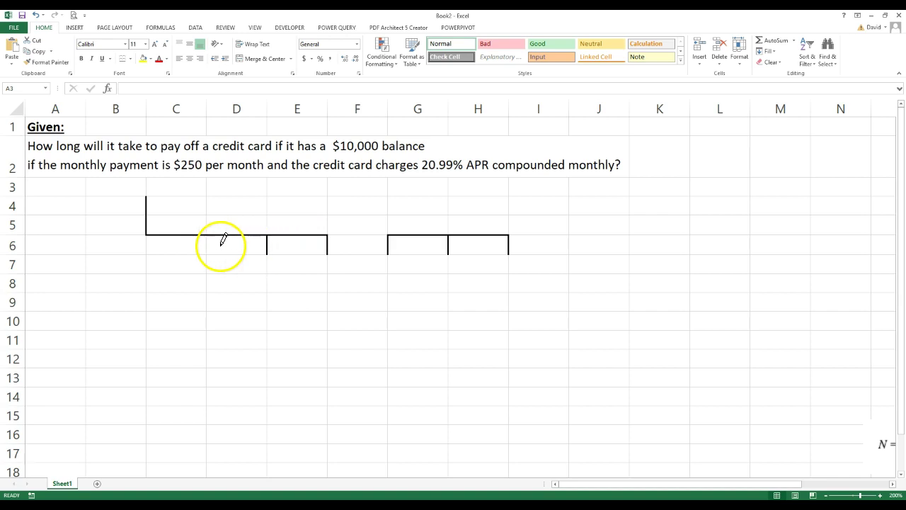
{"action": "left_click", "coordinate": [206, 242]}
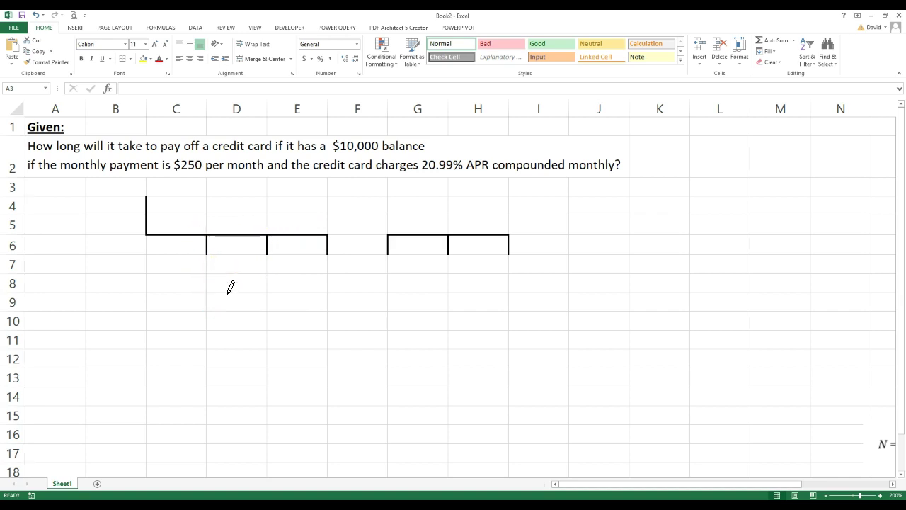
{"action": "key", "text": "Escape"}
Enter an ellipsis "..." in cell F5 to mark the gap in the timeline
{"action": "left_click", "coordinate": [354, 226]}
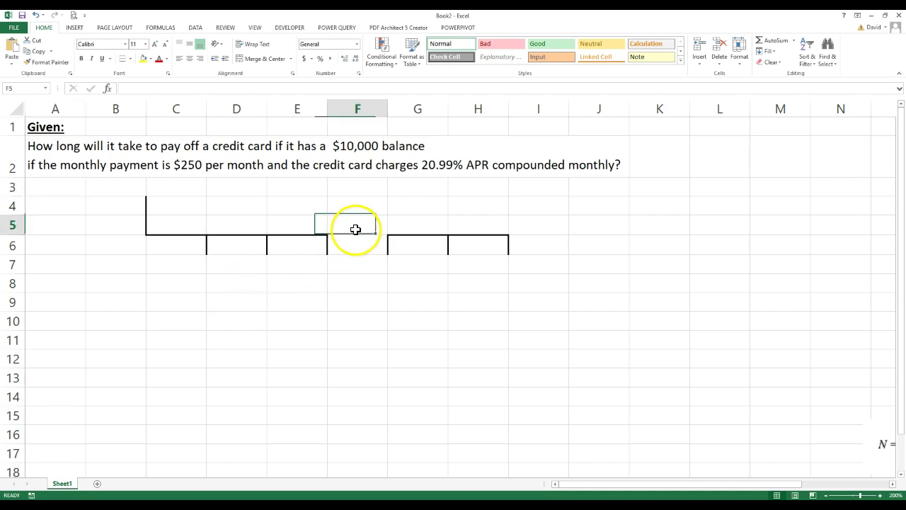
{"action": "type", "text": "..."}
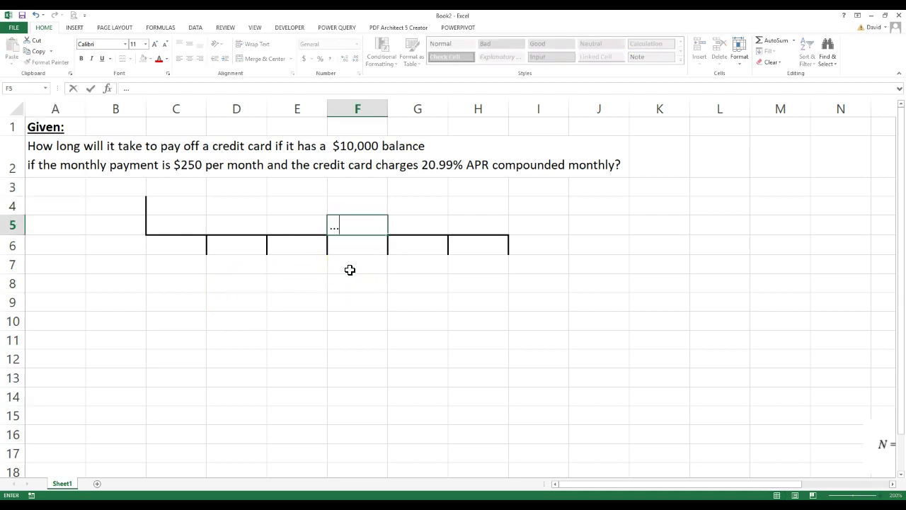
{"action": "left_click", "coordinate": [345, 283]}
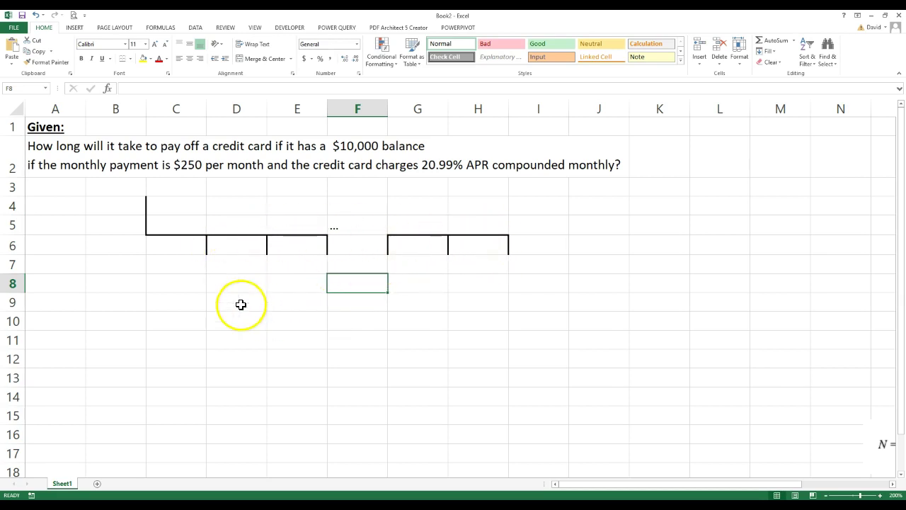
Enter the $10,000 balance in cell B4 at the start of the timeline
{"action": "left_click", "coordinate": [121, 207]}
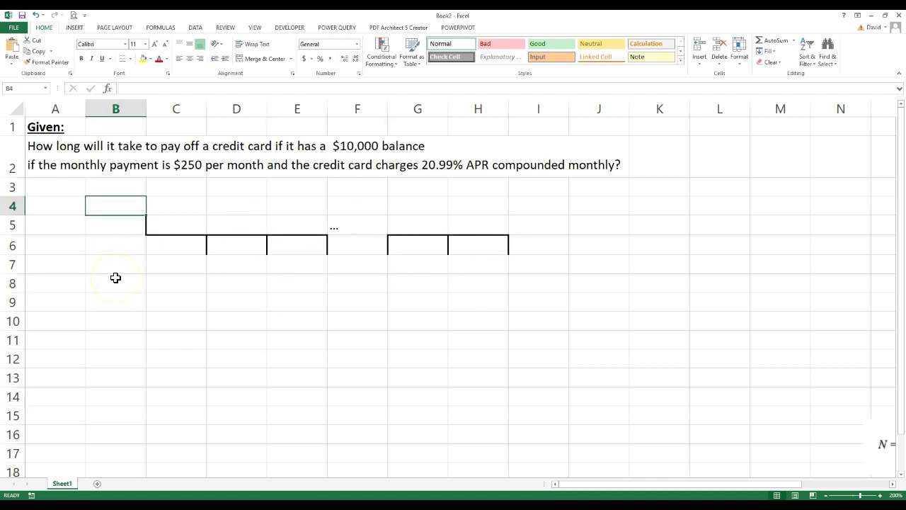
{"action": "type", "text": "="}
{"action": "key", "text": "BackSpace"}
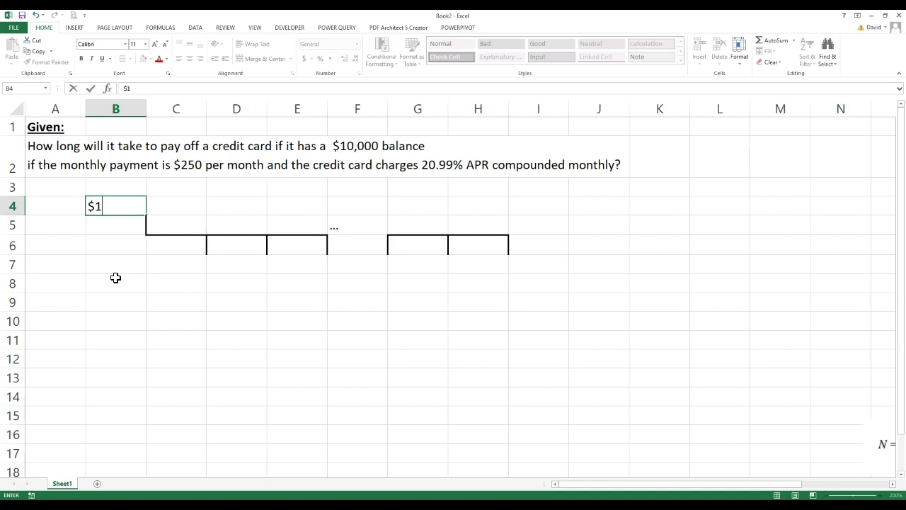
{"action": "type", "text": "$10000"}
{"action": "key", "text": "Return"}
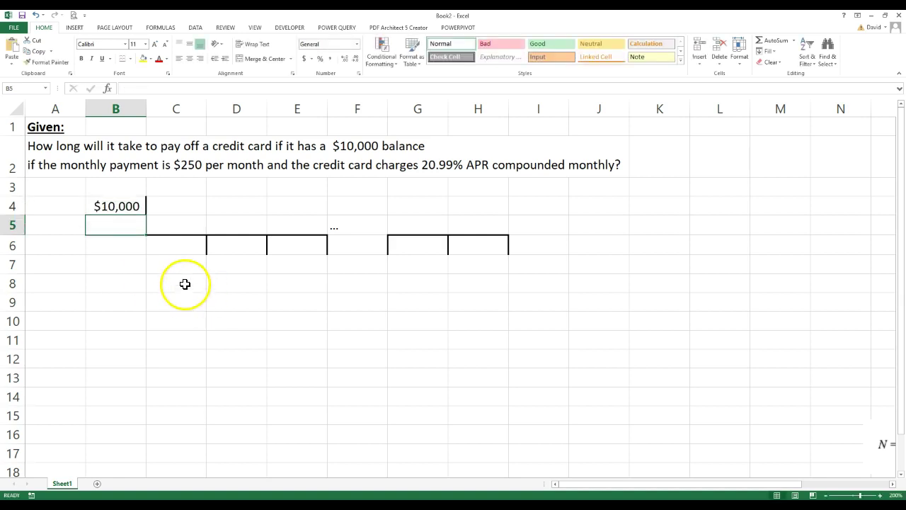
Enter the monthly payment of $250 in cell C7 under the timeline
{"action": "left_click", "coordinate": [185, 260]}
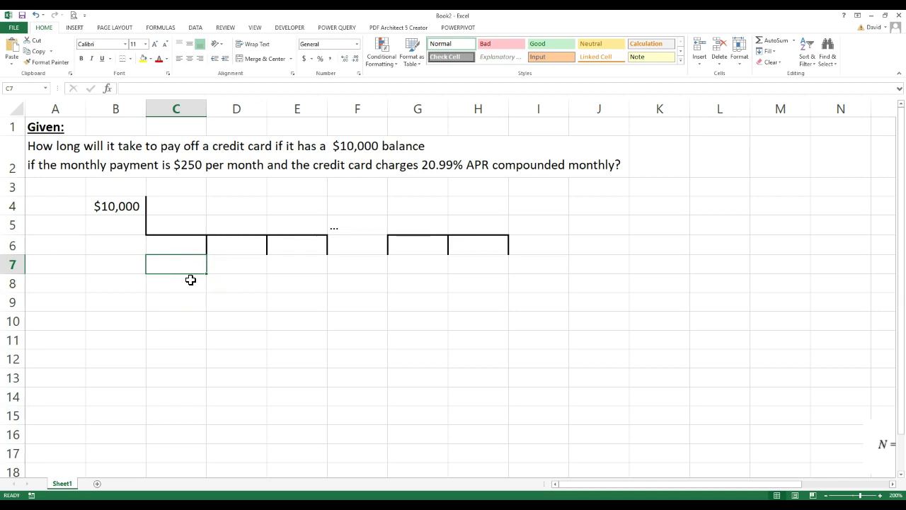
{"action": "type", "text": "$250"}
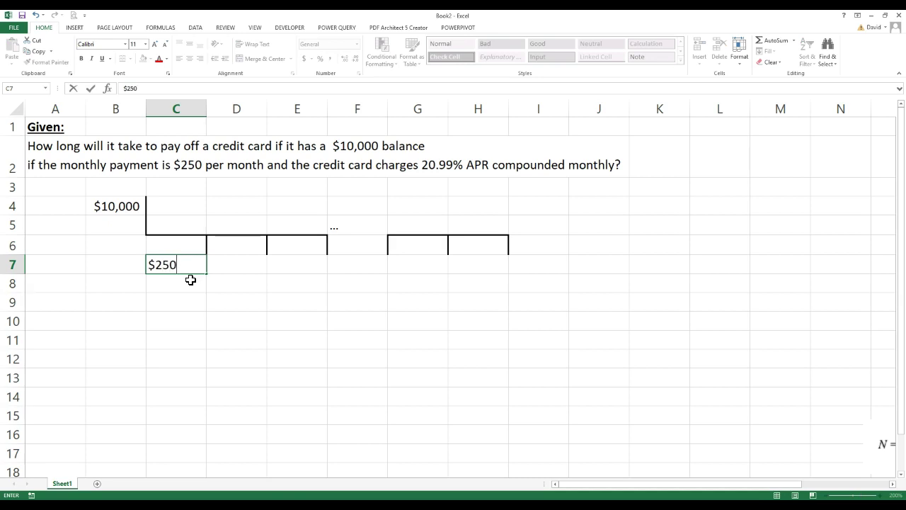
{"action": "key", "text": "Tab"}
Copy the $250 payment from C7 into cells D7 through H7
{"action": "left_click", "coordinate": [186, 263]}
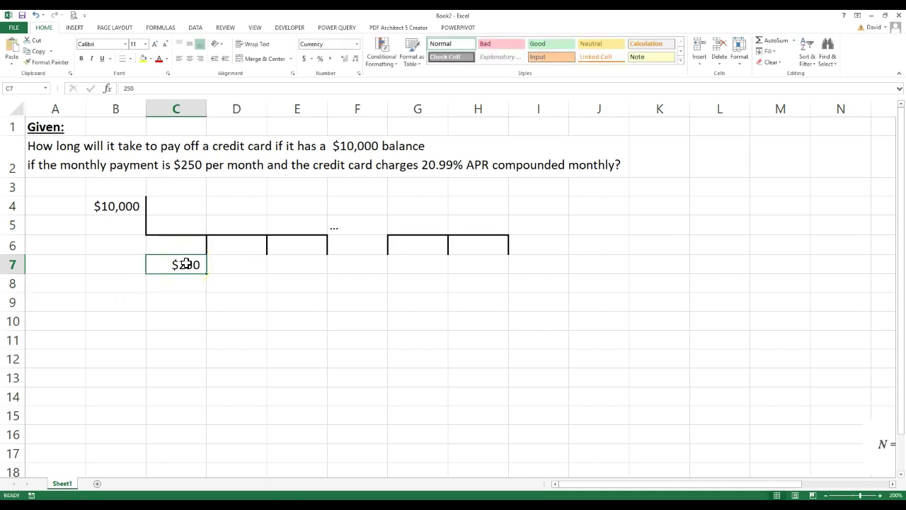
{"action": "key", "text": "ctrl+c"}
{"action": "left_click", "coordinate": [241, 263]}
{"action": "key", "text": "ctrl+v"}
{"action": "left_click", "coordinate": [305, 264]}
{"action": "key", "text": "ctrl+v"}
{"action": "left_click", "coordinate": [368, 263]}
{"action": "key", "text": "ctrl+v"}
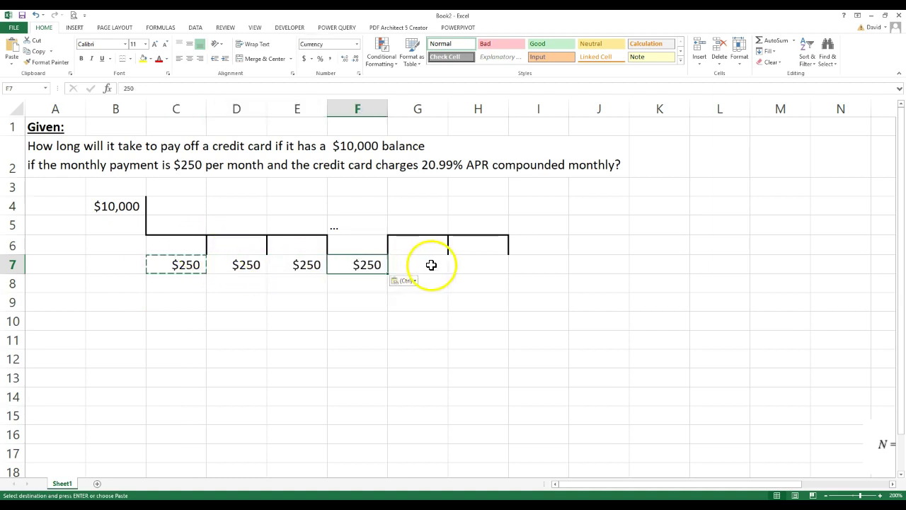
{"action": "left_click", "coordinate": [427, 264]}
{"action": "key", "text": "ctrl+v"}
{"action": "left_click", "coordinate": [480, 266]}
{"action": "key", "text": "ctrl+v"}
{"action": "left_click", "coordinate": [456, 333]}
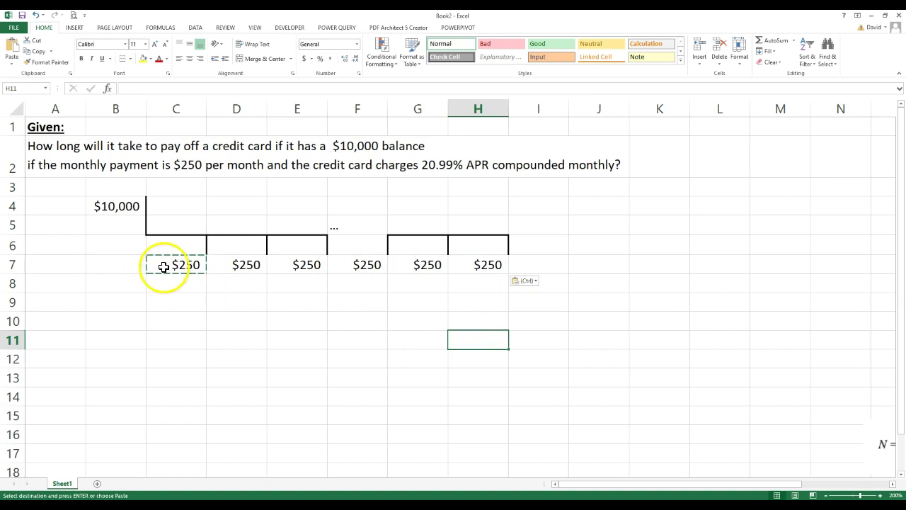
{"action": "key", "text": "Escape"}
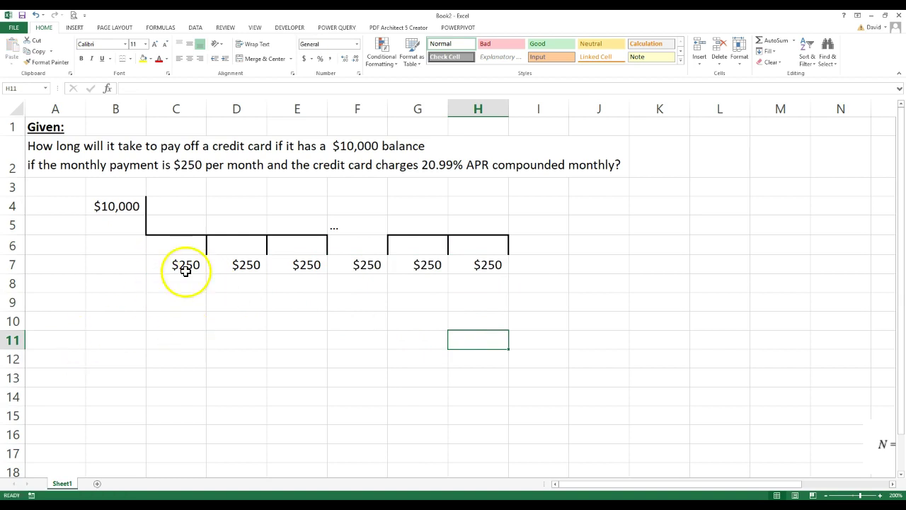
Enter the variable labels N, r, PV, PMT and FV down column A in cells A9 to A13
{"action": "left_click", "coordinate": [292, 207]}
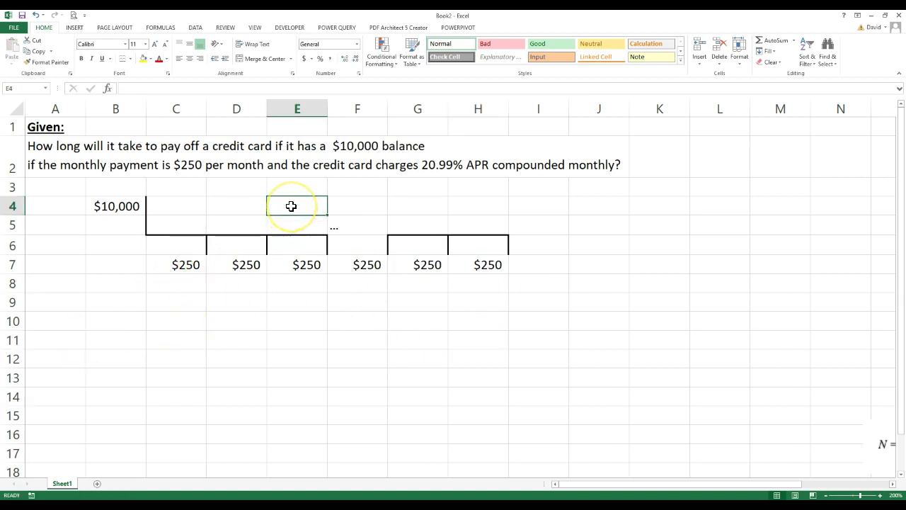
{"action": "left_click", "coordinate": [52, 301]}
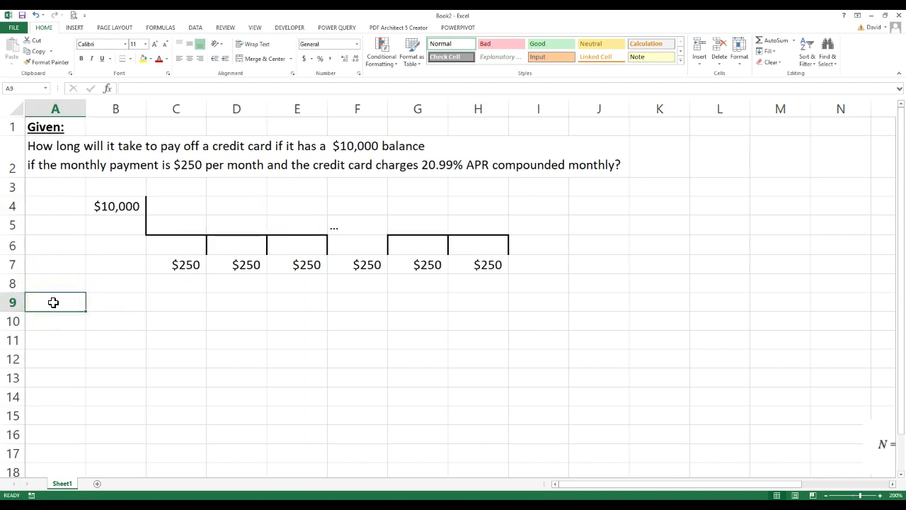
{"action": "type", "text": "N"}
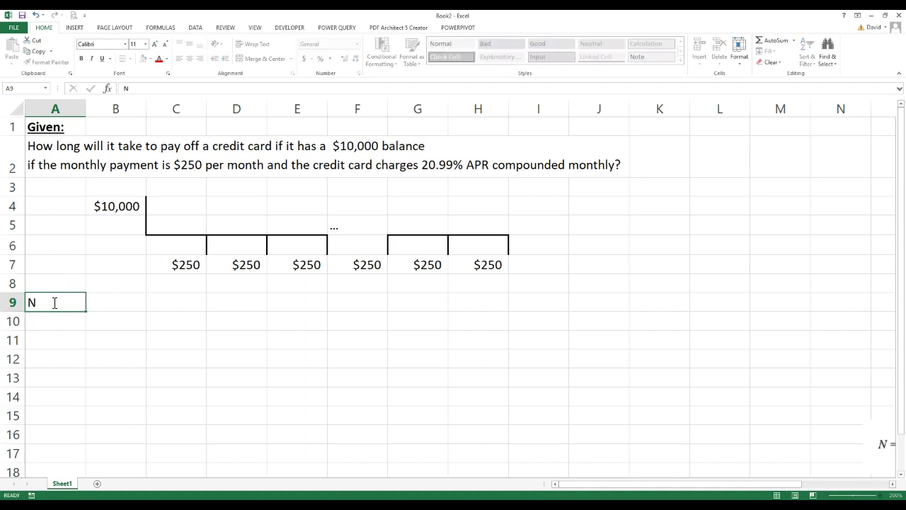
{"action": "key", "text": "Return"}
{"action": "type", "text": "r"}
{"action": "key", "text": "Return"}
{"action": "type", "text": "PV"}
{"action": "key", "text": "Return"}
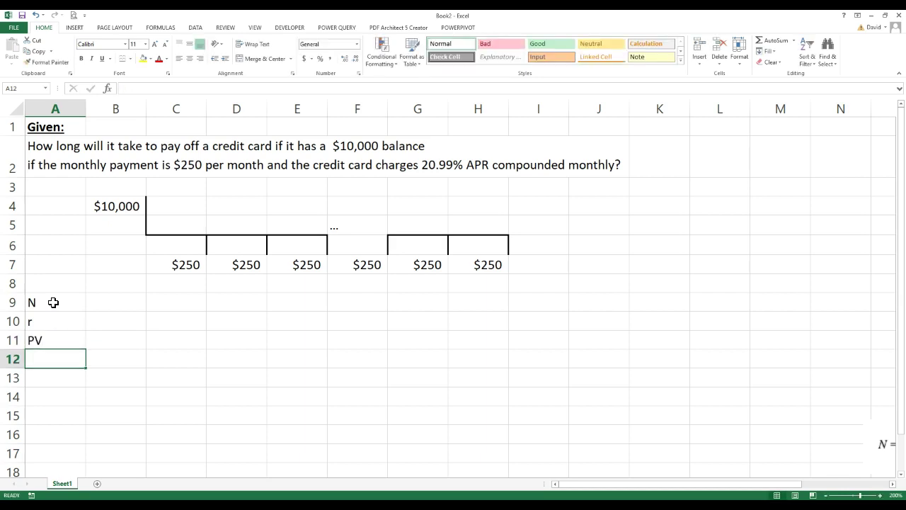
{"action": "type", "text": "PMT"}
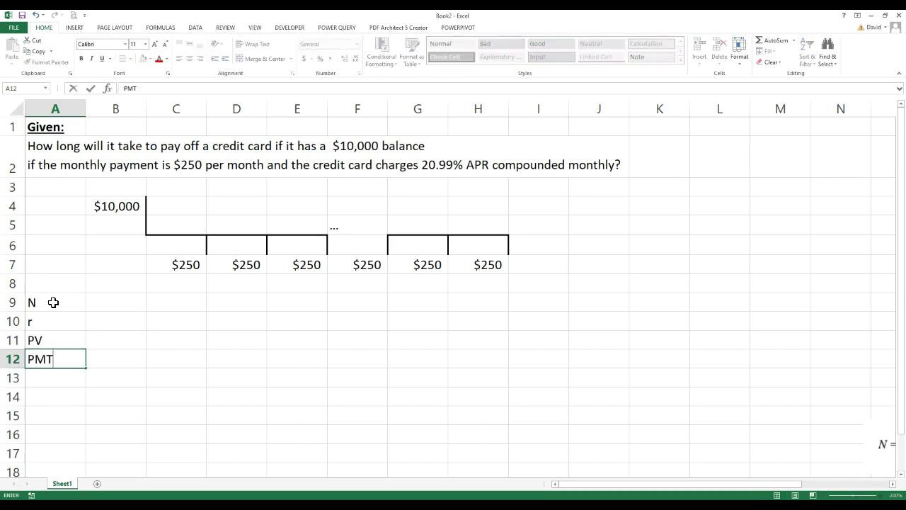
{"action": "key", "text": "Return"}
{"action": "type", "text": "FV"}
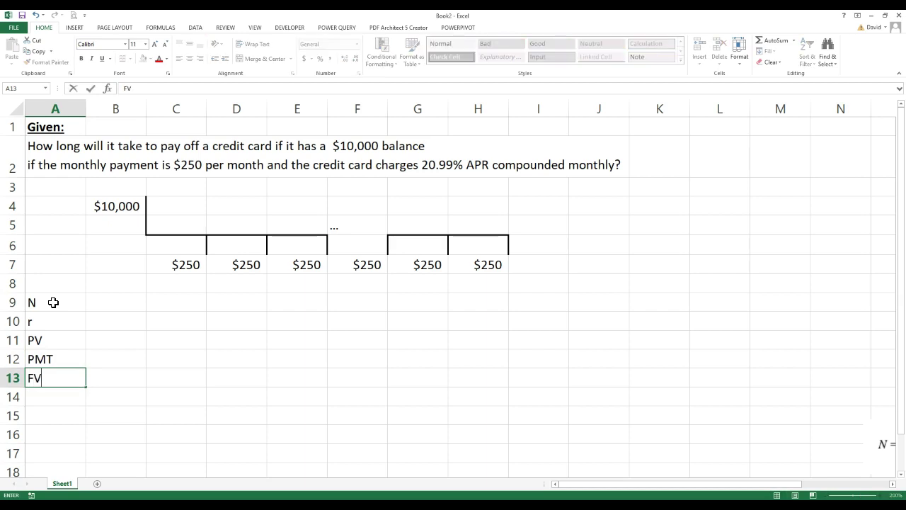
{"action": "key", "text": "Up"}
{"action": "left_click", "coordinate": [41, 302]}
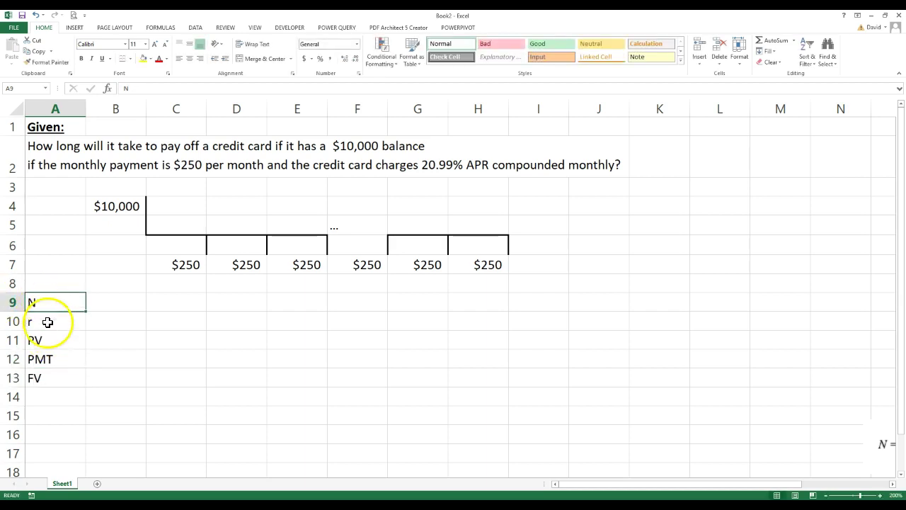
{"action": "left_click", "coordinate": [47, 321]}
{"action": "left_click", "coordinate": [66, 343]}
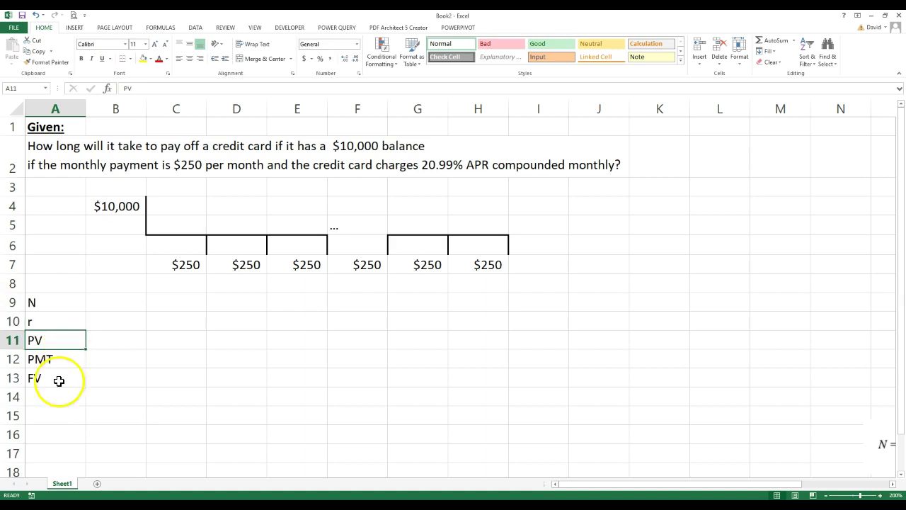
{"action": "left_click", "coordinate": [56, 361]}
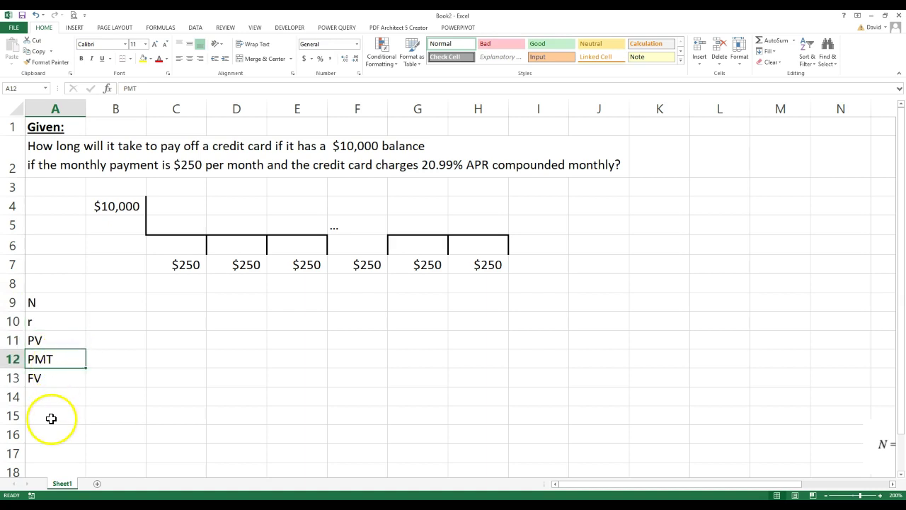
{"action": "left_click", "coordinate": [63, 339]}
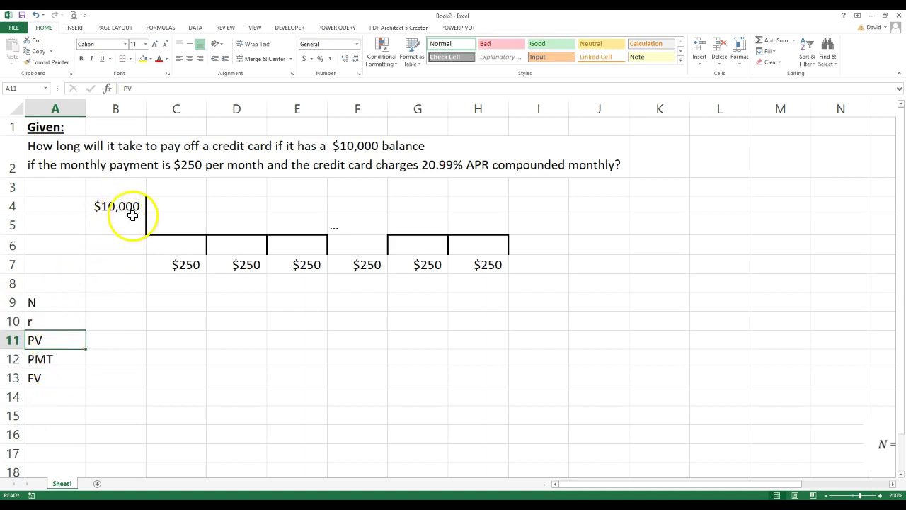
{"action": "left_click", "coordinate": [49, 379]}
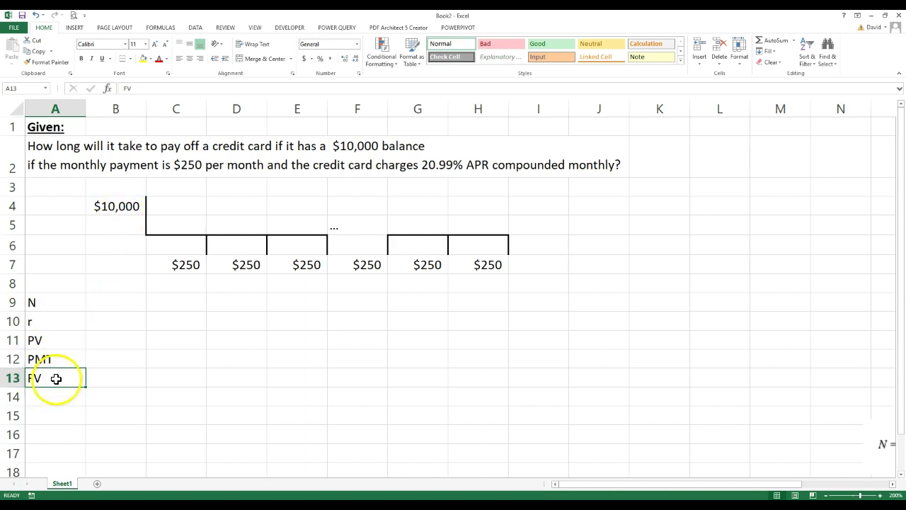
{"action": "left_click", "coordinate": [143, 378]}
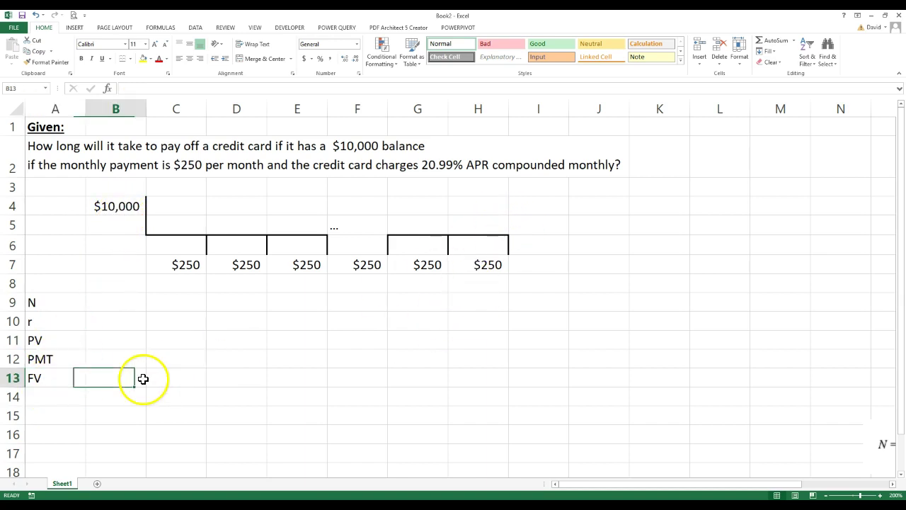
Mark N as the unknown by entering a question mark in cell B9
{"action": "left_click", "coordinate": [110, 300]}
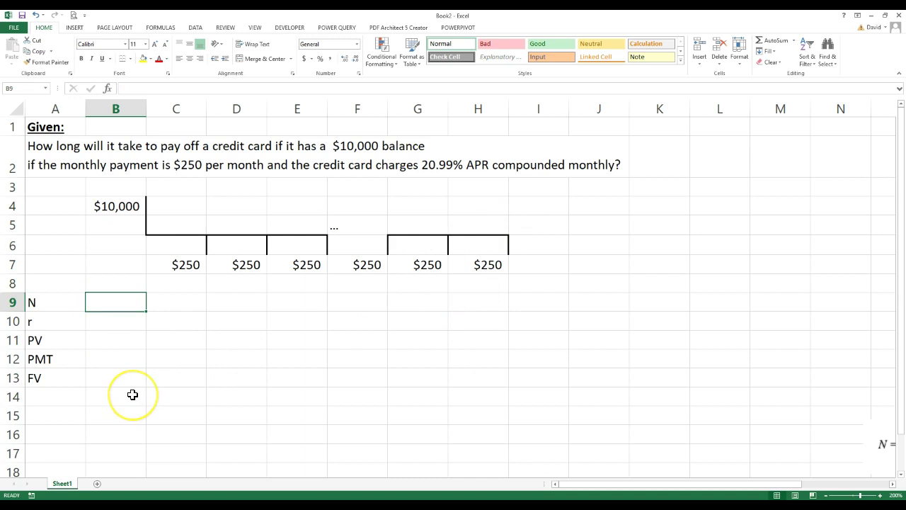
{"action": "type", "text": "="}
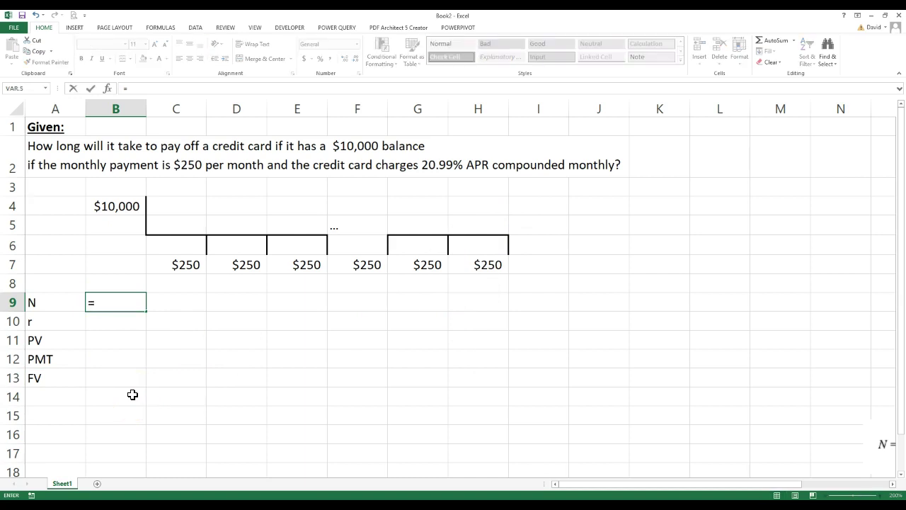
{"action": "key", "text": "Escape"}
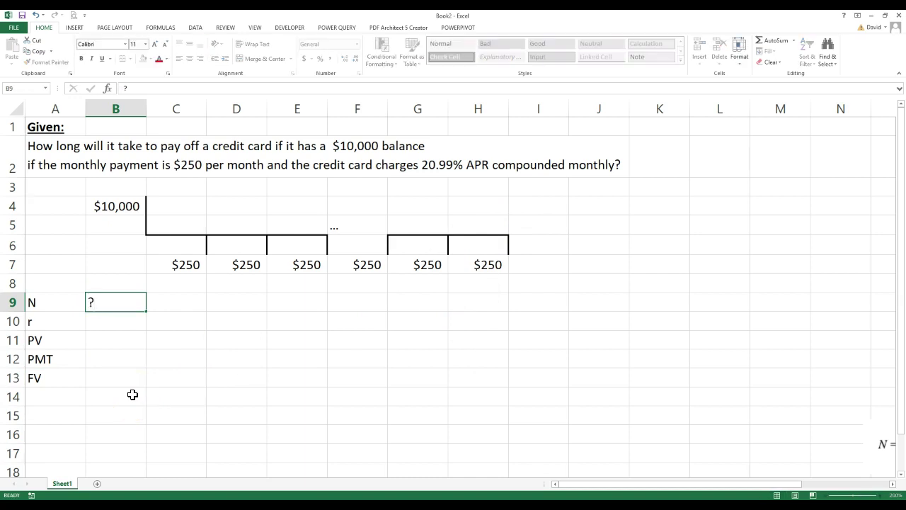
{"action": "type", "text": "?"}
{"action": "key", "text": "Return"}
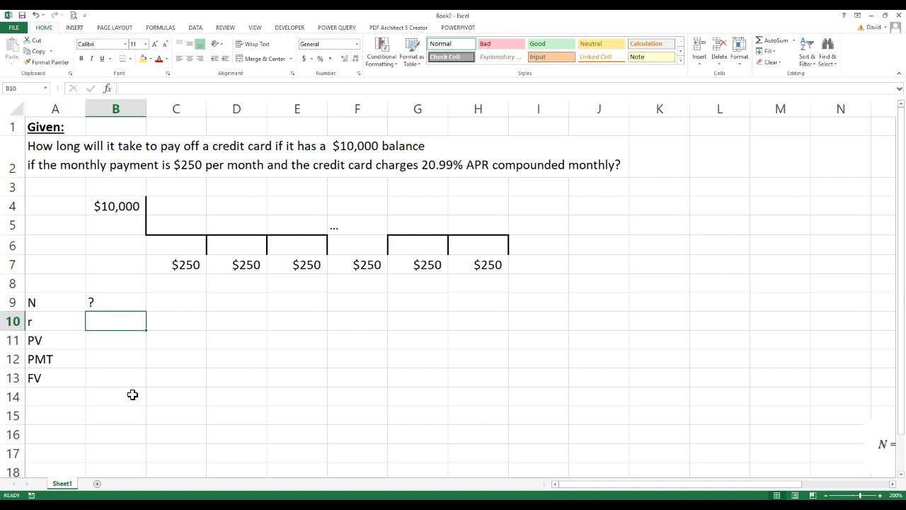
Fill the r row with 20.99% in B10, "compounded" in C10, 12 in E10 and "x per year" in F10
{"action": "type", "text": "20.99"}
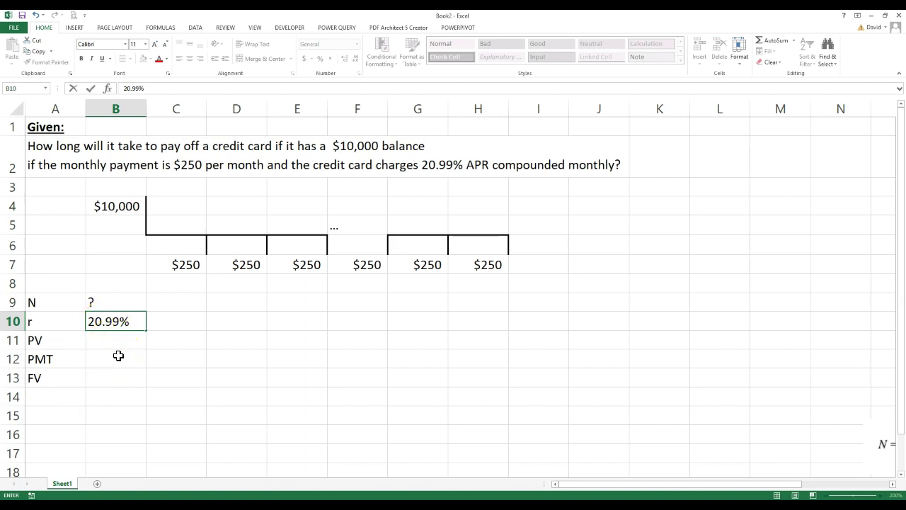
{"action": "left_click", "coordinate": [170, 320]}
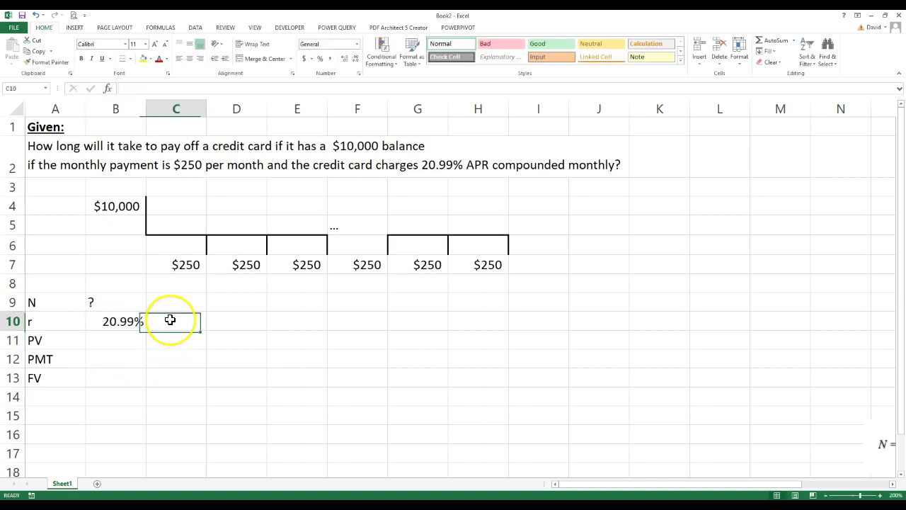
{"action": "type", "text": "compounde"}
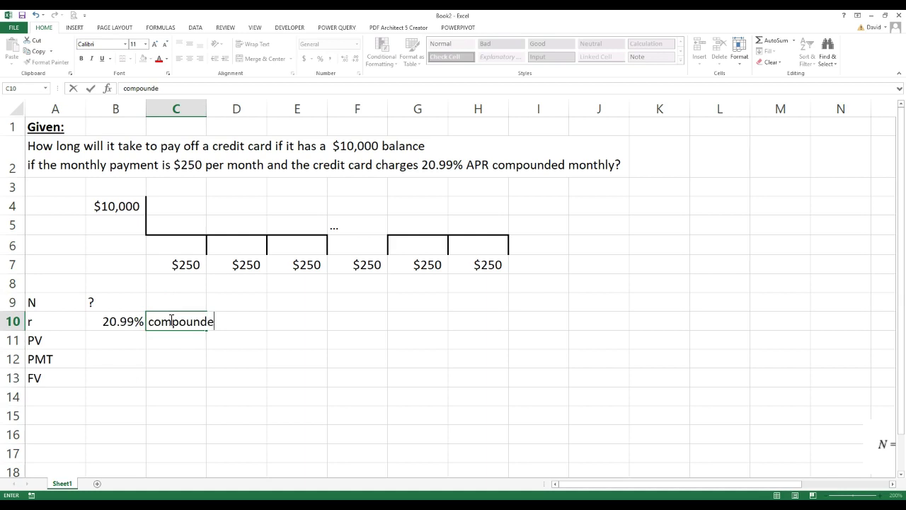
{"action": "key", "text": "Tab"}
{"action": "key", "text": "Tab"}
{"action": "type", "text": "12"}
{"action": "key", "text": "Tab"}
{"action": "type", "text": "x"}
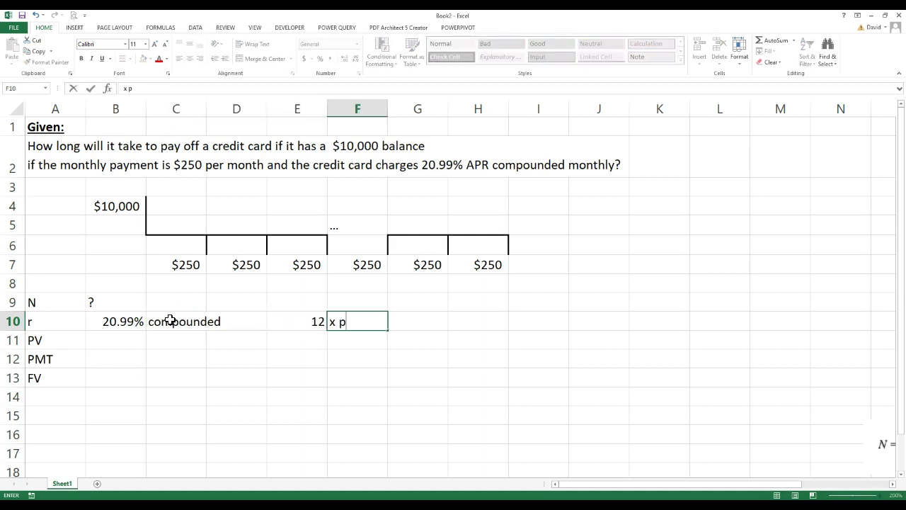
{"action": "type", "text": " per year"}
{"action": "key", "text": "Return"}
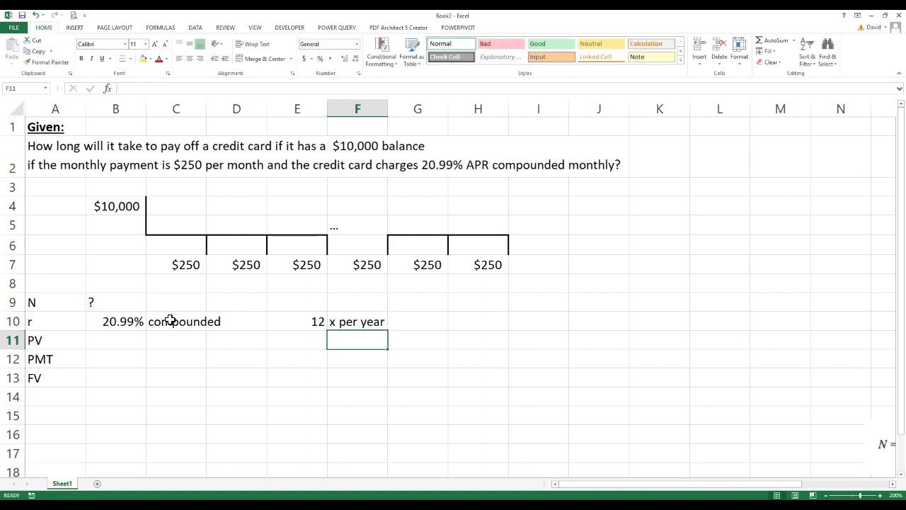
Review the interest rate and compounding frequency entries across row 10
{"action": "left_click", "coordinate": [284, 320]}
{"action": "left_click", "coordinate": [186, 322]}
{"action": "left_click", "coordinate": [339, 322]}
{"action": "left_click", "coordinate": [179, 322]}
{"action": "left_click", "coordinate": [105, 301]}
{"action": "left_click", "coordinate": [112, 322]}
{"action": "left_click", "coordinate": [57, 322]}
{"action": "left_click", "coordinate": [99, 324]}
{"action": "left_click", "coordinate": [290, 324]}
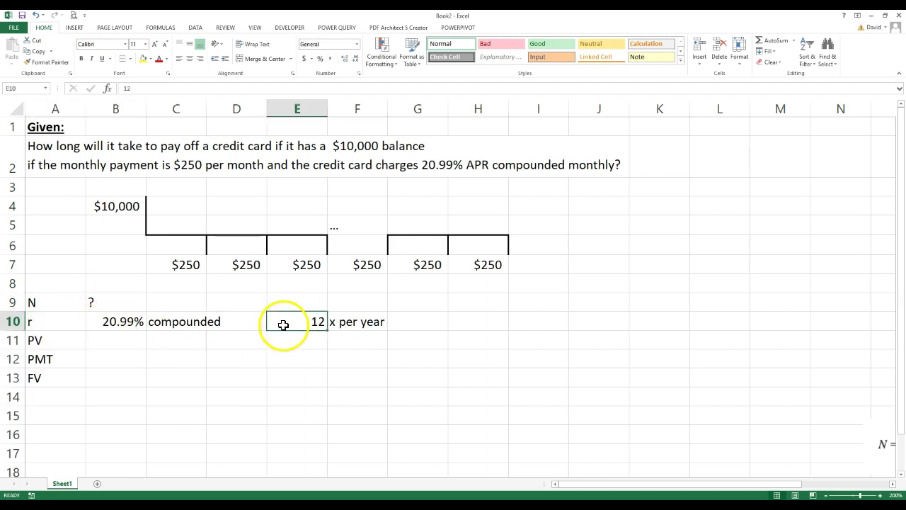
{"action": "left_click", "coordinate": [128, 320]}
Link the PV value in B11 to the timeline balance with the formula =B4
{"action": "left_click", "coordinate": [118, 345]}
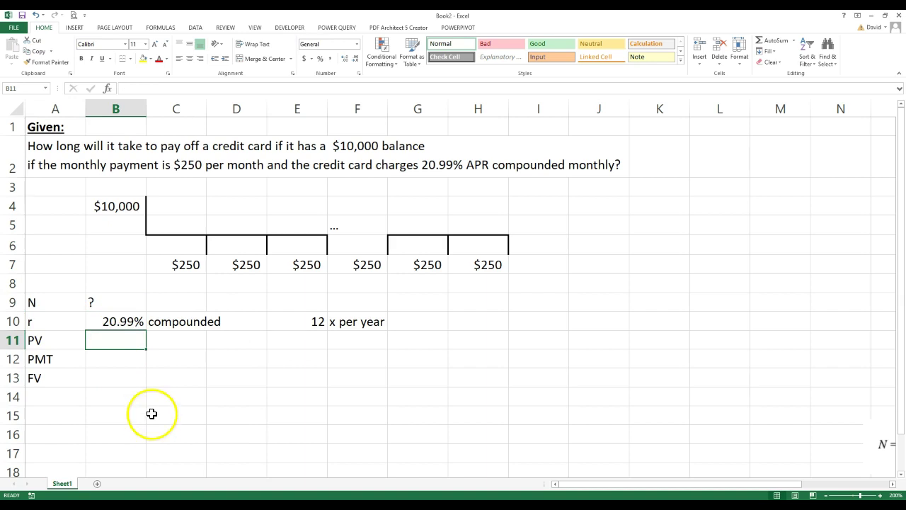
{"action": "type", "text": "="}
{"action": "left_click", "coordinate": [106, 205]}
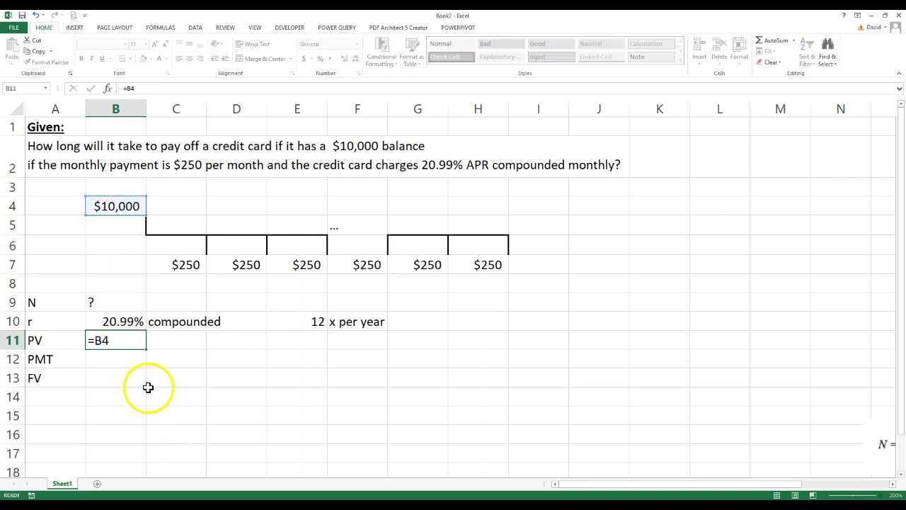
{"action": "key", "text": "Return"}
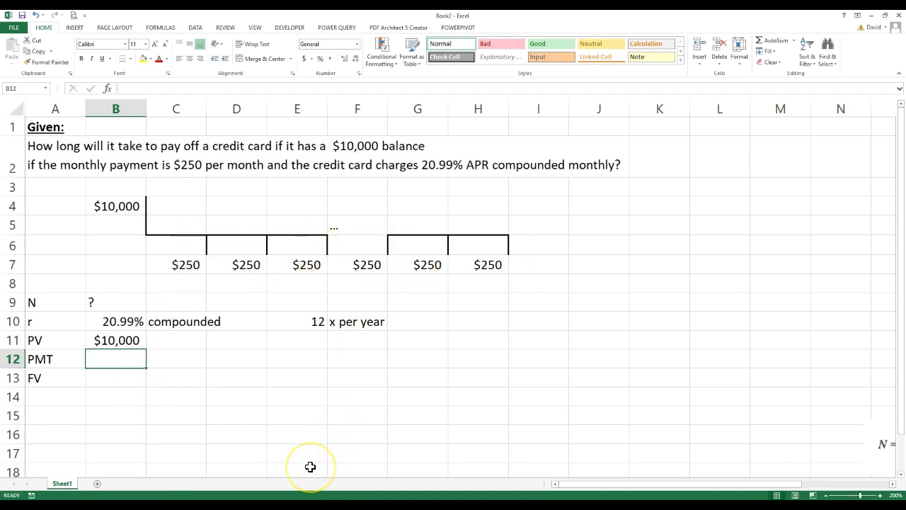
Link the PMT value in B12 to the timeline payment as a negative with the formula =-C7
{"action": "type", "text": "="}
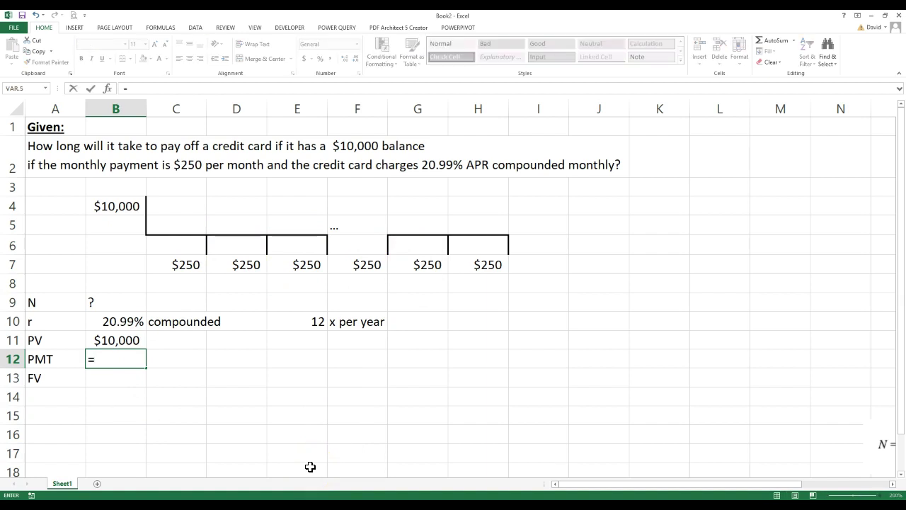
{"action": "type", "text": "-"}
{"action": "left_click", "coordinate": [185, 264]}
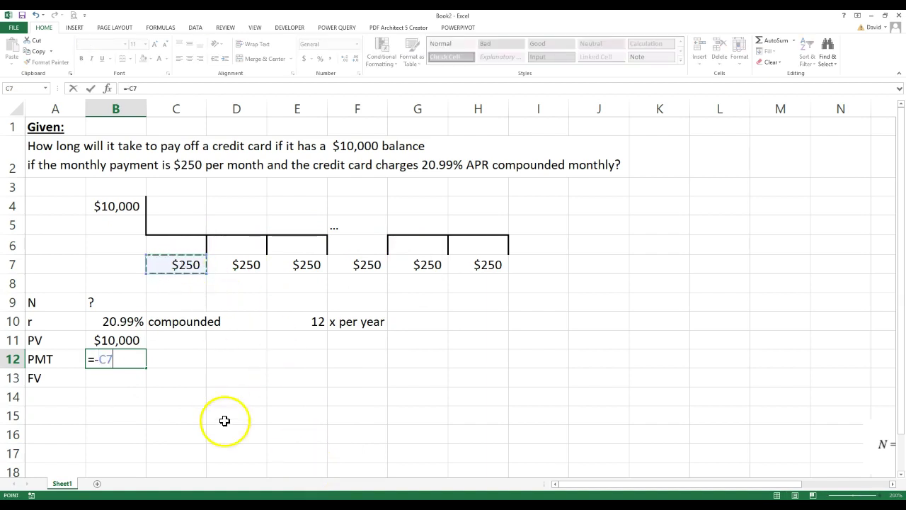
{"action": "key", "text": "Return"}
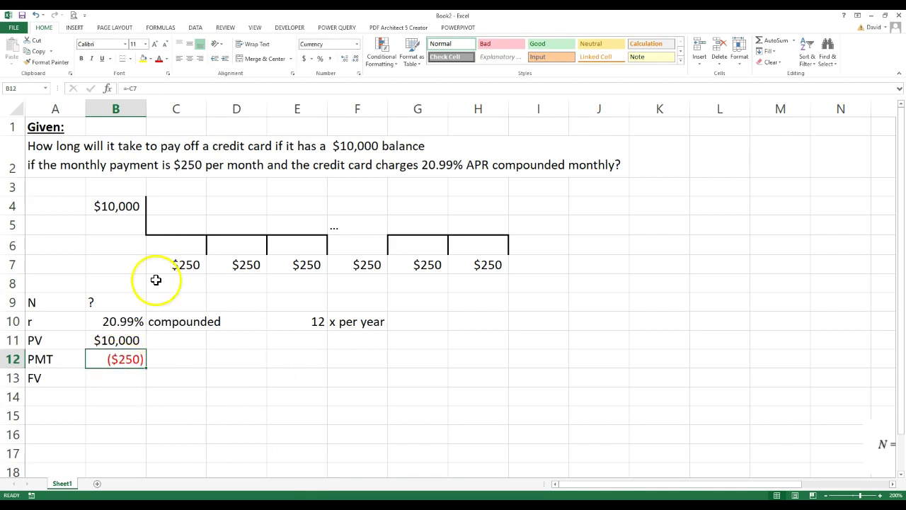
{"action": "left_click_drag", "start_coordinate": [114, 206], "coordinate": [519, 275]}
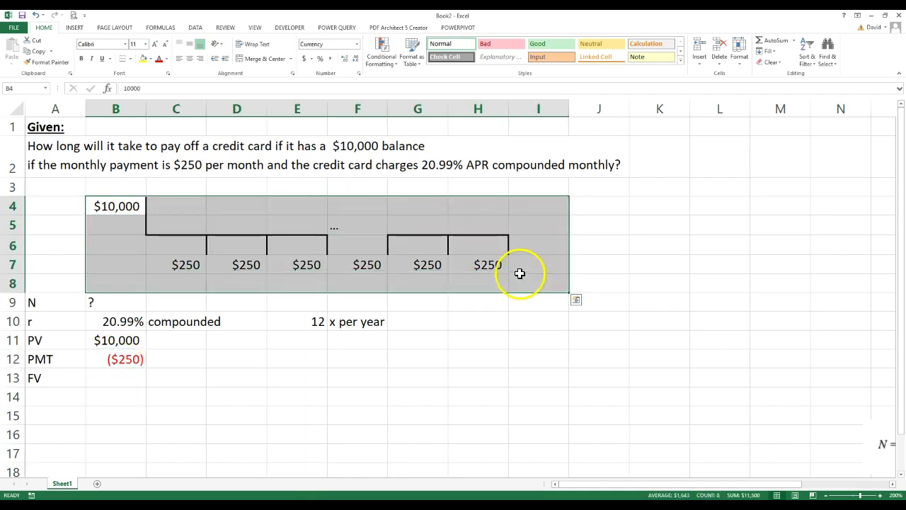
{"action": "left_click_drag", "start_coordinate": [125, 205], "coordinate": [515, 265]}
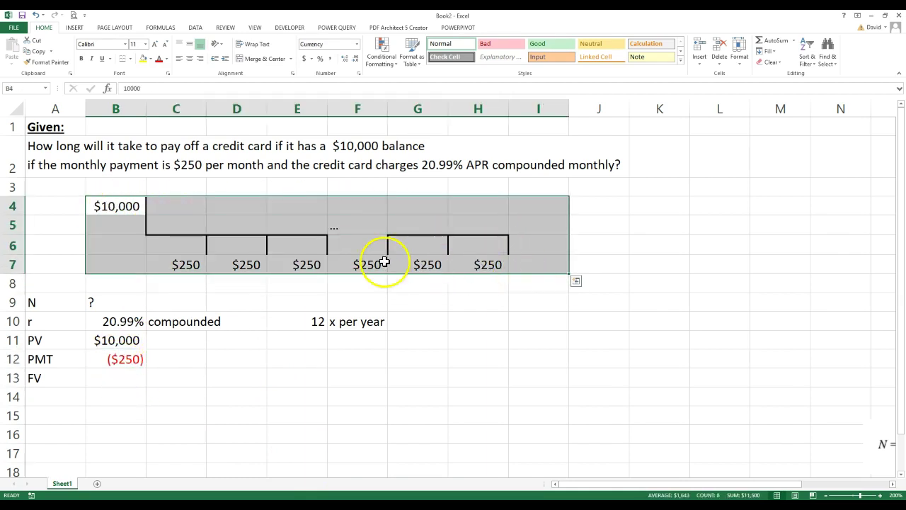
{"action": "left_click", "coordinate": [115, 355]}
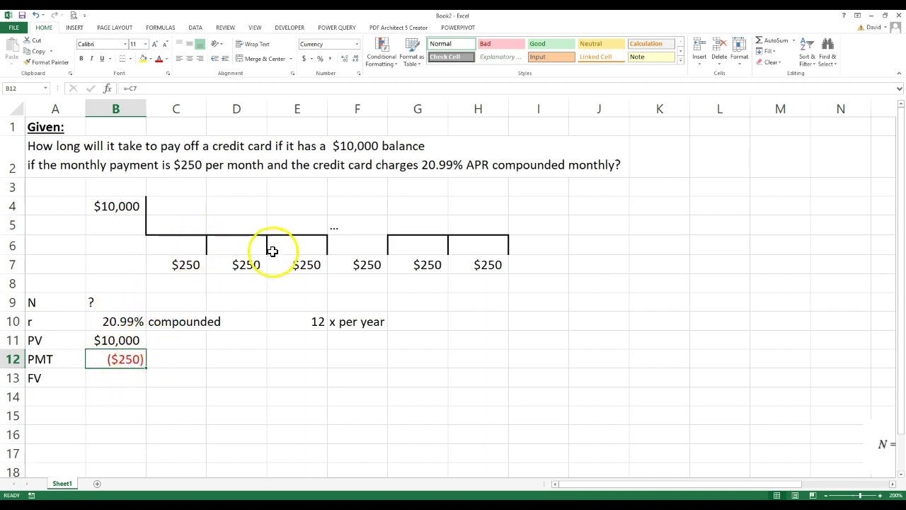
Enter 0 as the FV value in cell B13
{"action": "left_click", "coordinate": [110, 376]}
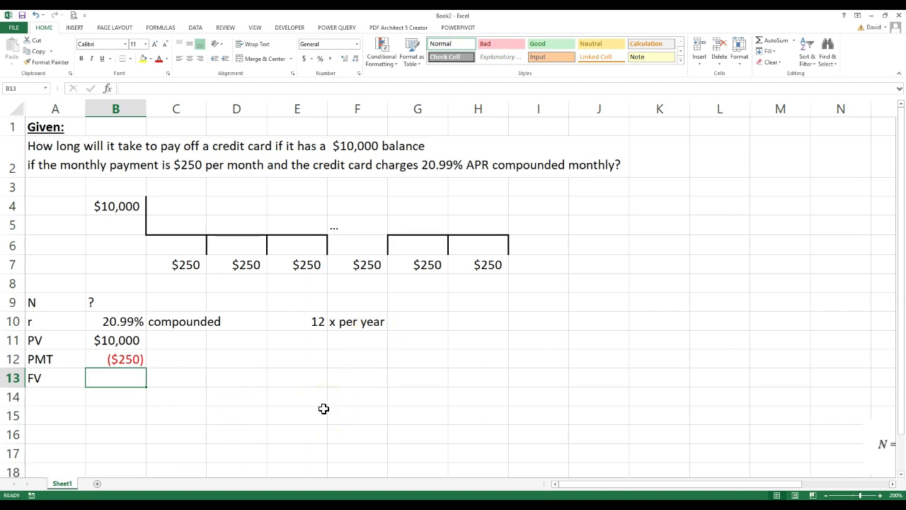
{"action": "type", "text": "0"}
{"action": "key", "text": "Return"}
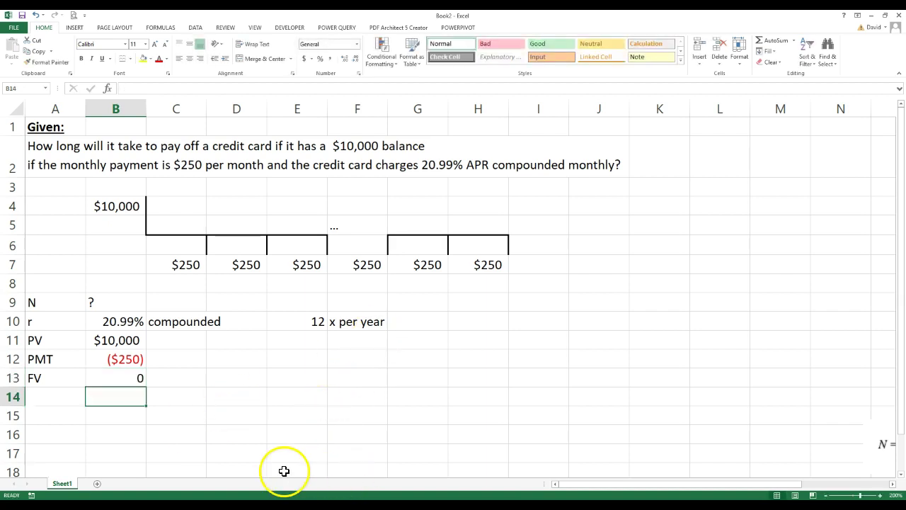
Add the heading "Find:" in A14 with N and a question mark beneath it in A15 and B15
{"action": "left_click", "coordinate": [53, 398]}
{"action": "type", "text": "Find:"}
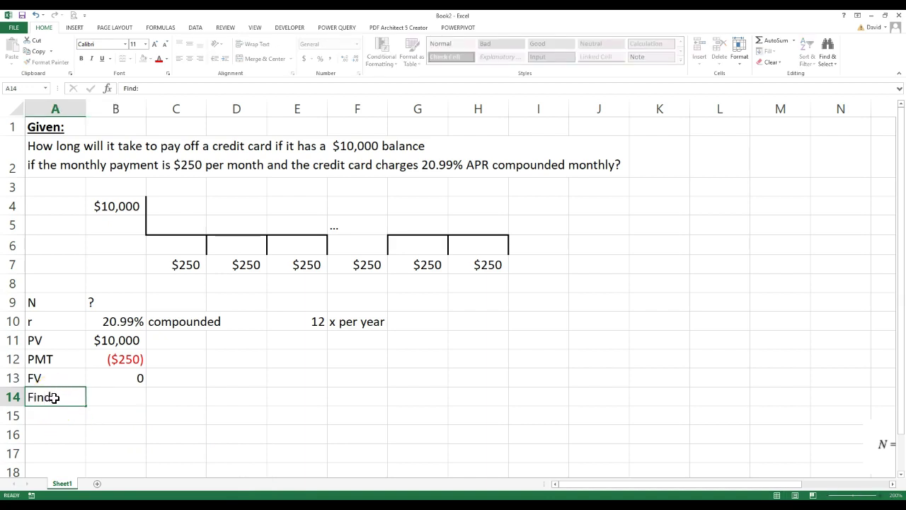
{"action": "key", "text": "Return"}
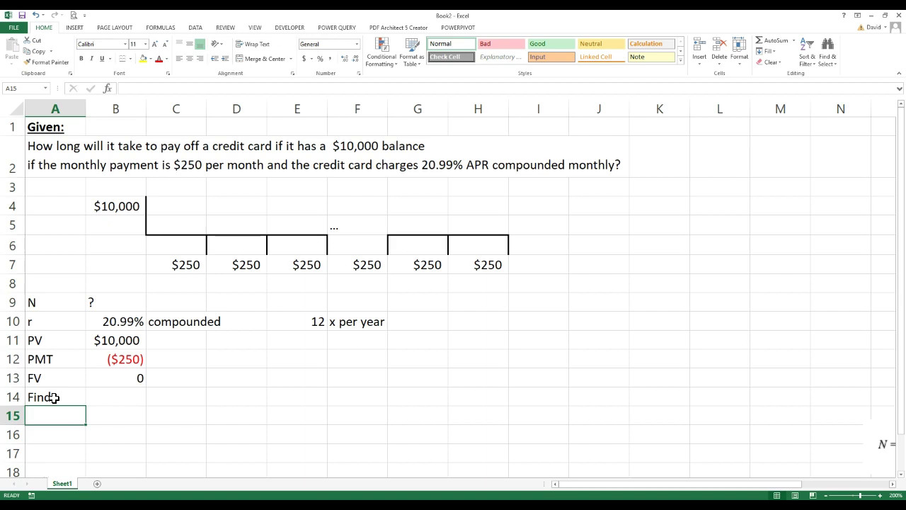
{"action": "type", "text": "N"}
{"action": "key", "text": "Tab"}
{"action": "type", "text": "?"}
{"action": "key", "text": "Return"}
Format the "Find:" heading in A14 as bold and underlined
{"action": "left_click", "coordinate": [40, 397]}
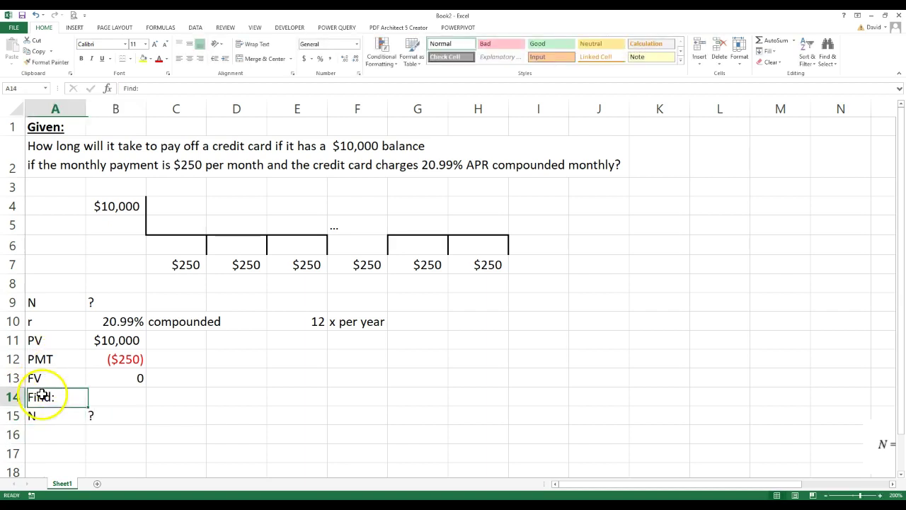
{"action": "left_click", "coordinate": [81, 58]}
{"action": "left_click", "coordinate": [102, 58]}
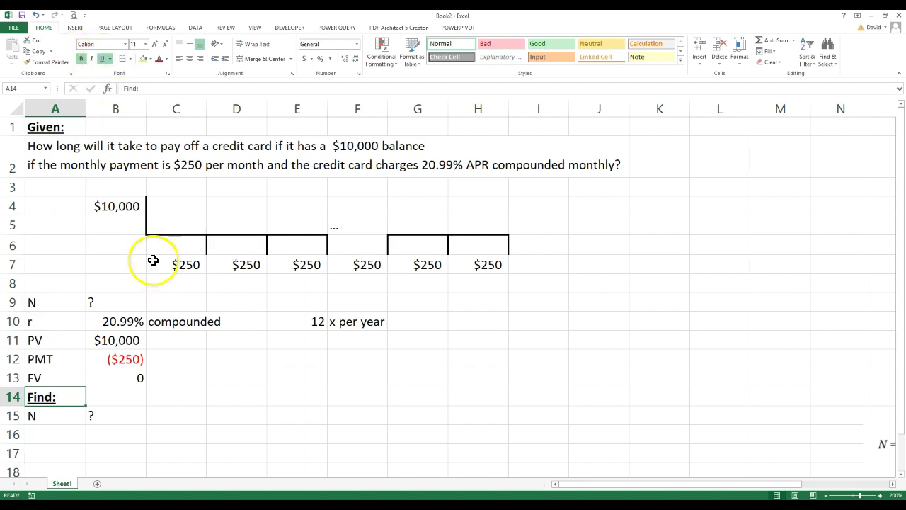
{"action": "left_click", "coordinate": [175, 327]}
Add the heading "Solution:" in A16 and make it bold and underlined
{"action": "left_click", "coordinate": [41, 431]}
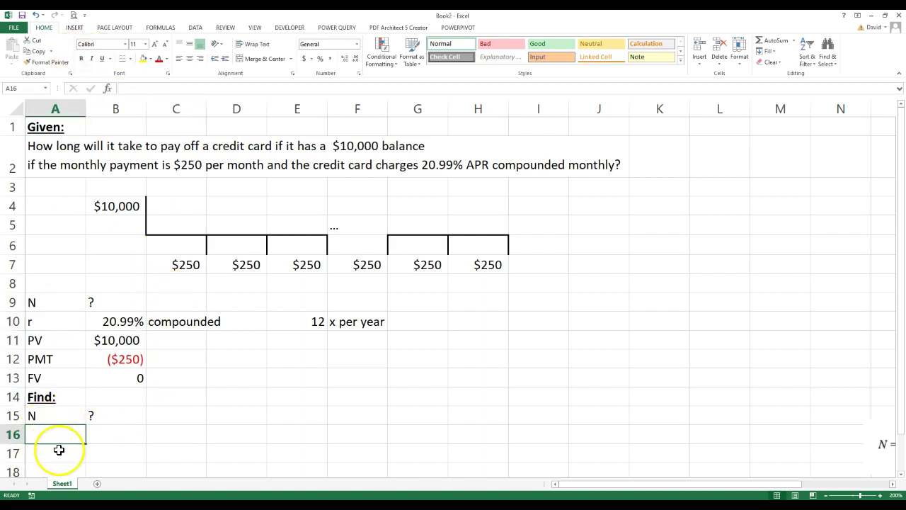
{"action": "type", "text": "Solution"}
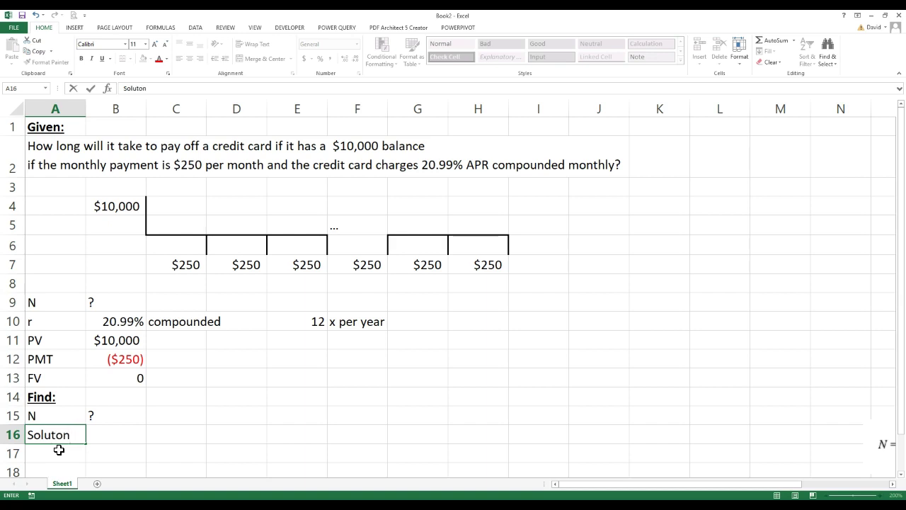
{"action": "type", "text": ":"}
{"action": "key", "text": "Return"}
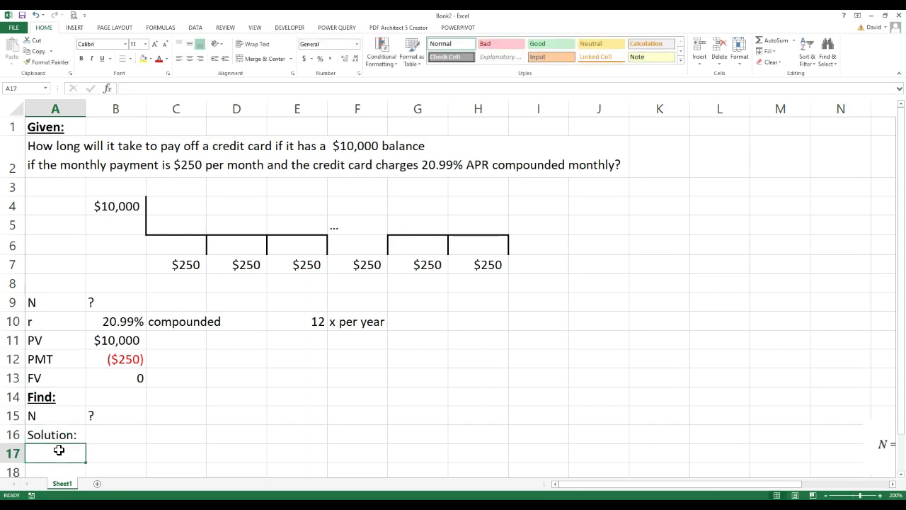
{"action": "left_click", "coordinate": [50, 433]}
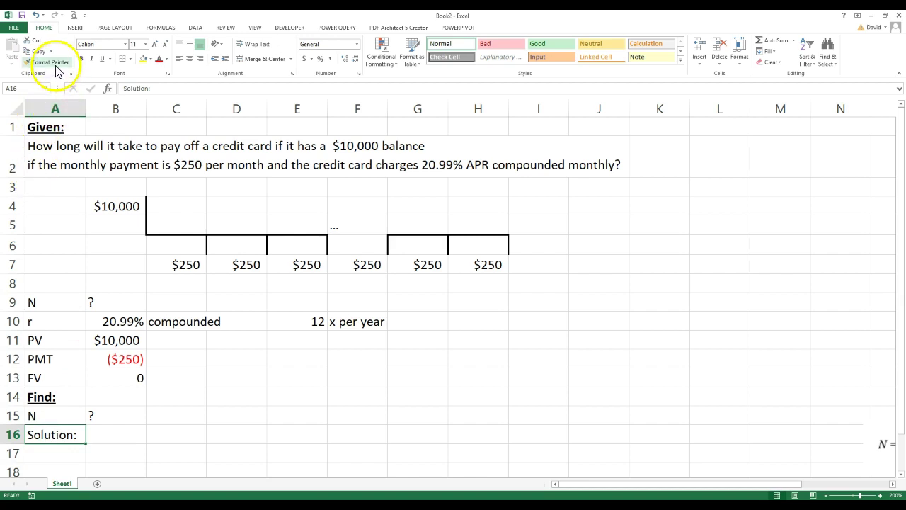
{"action": "left_click", "coordinate": [81, 58]}
{"action": "left_click", "coordinate": [101, 58]}
Label the result row beneath the "Solution:" heading with N in cell A17
{"action": "scroll", "coordinate": [144, 296], "scroll_direction": "down", "scroll_amount": 2}
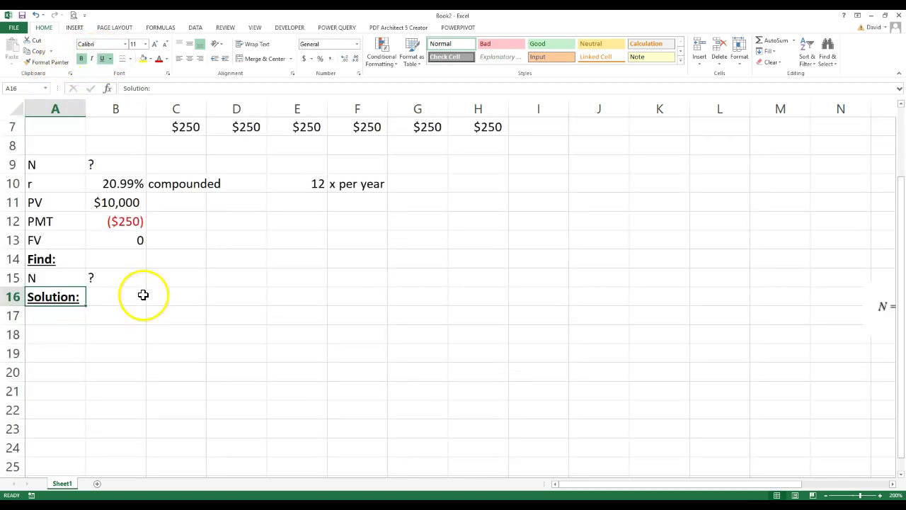
{"action": "left_click", "coordinate": [35, 316]}
{"action": "type", "text": "N"}
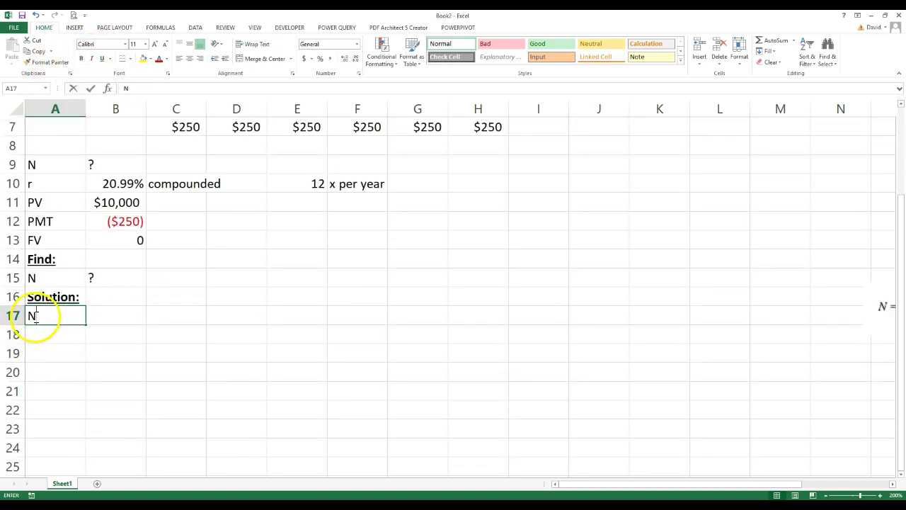
{"action": "key", "text": "Tab"}
Start an NPER formula in B17, using the annual rate in B10 divided by E10 as the rate argument
{"action": "type", "text": "="}
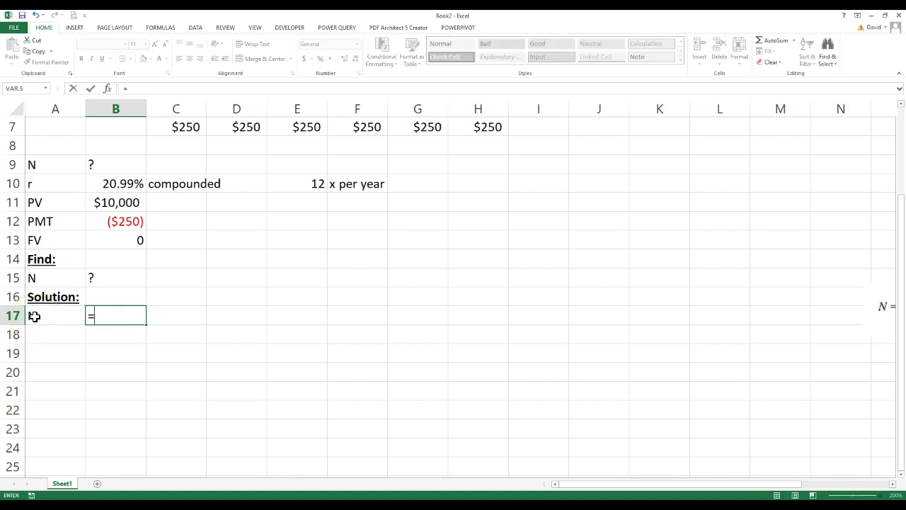
{"action": "type", "text": "nper"}
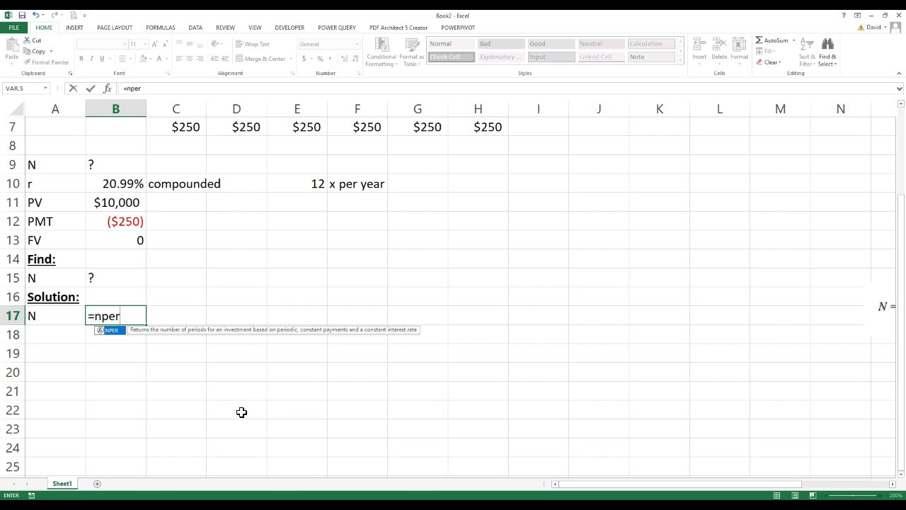
{"action": "type", "text": "("}
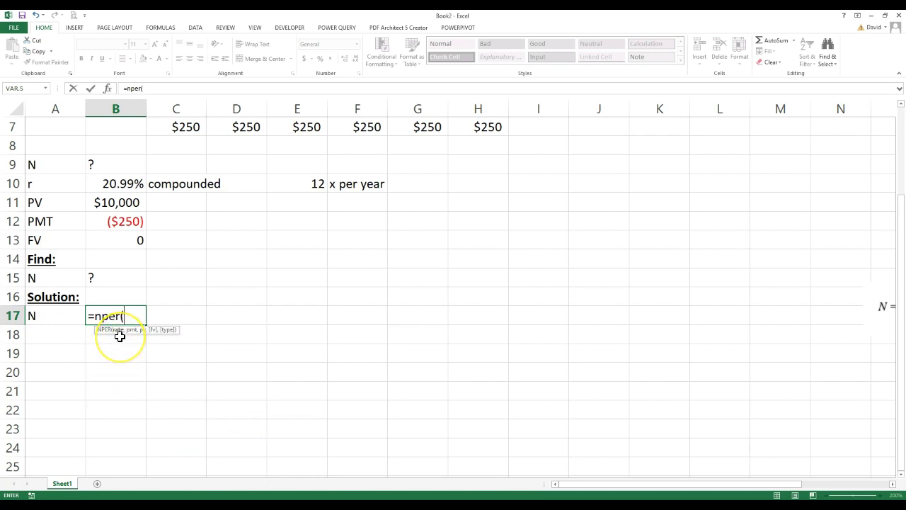
{"action": "left_click", "coordinate": [114, 183]}
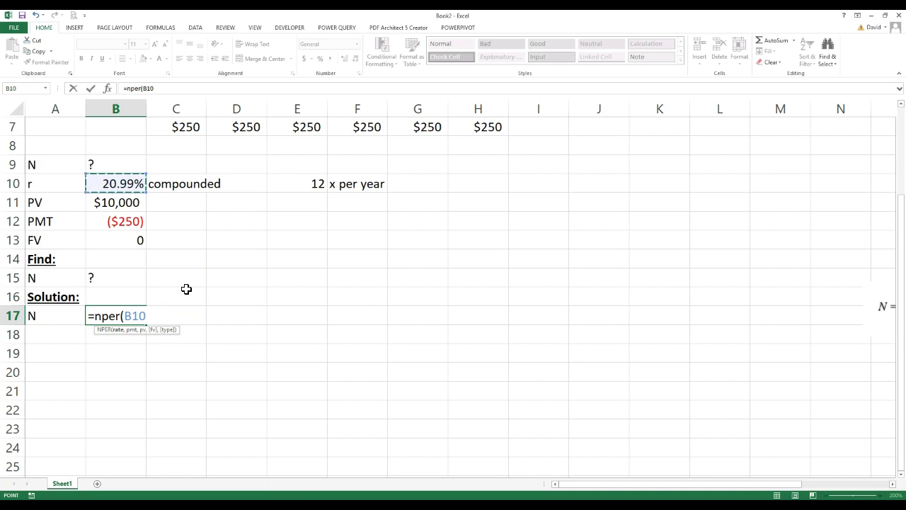
{"action": "type", "text": "/"}
{"action": "left_click", "coordinate": [279, 185]}
{"action": "type", "text": ","}
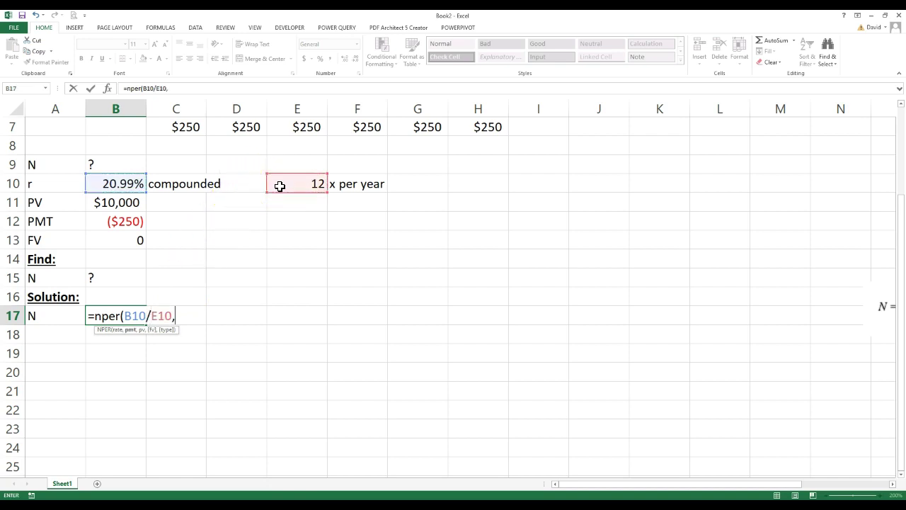
Complete the NPER formula in B17 with B12 as payment, B11 as present value and B13 as future value
{"action": "left_click", "coordinate": [111, 222]}
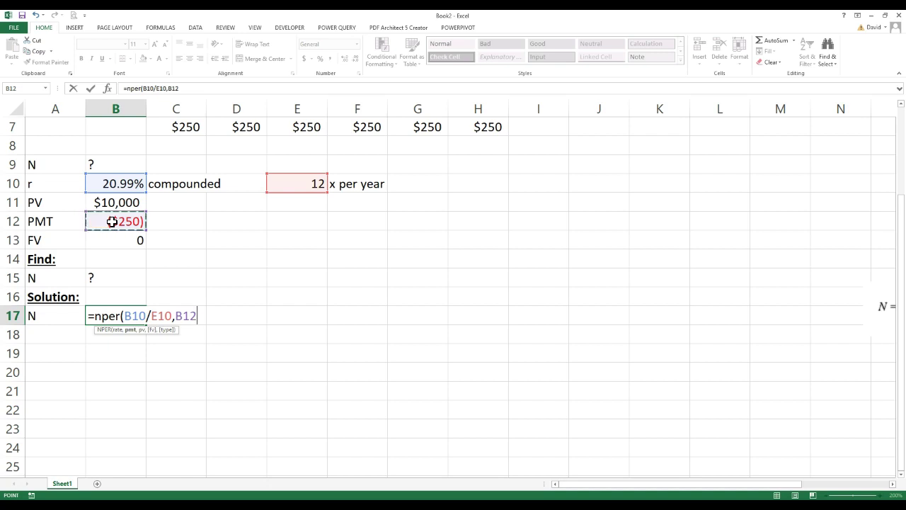
{"action": "left_click", "coordinate": [115, 203]}
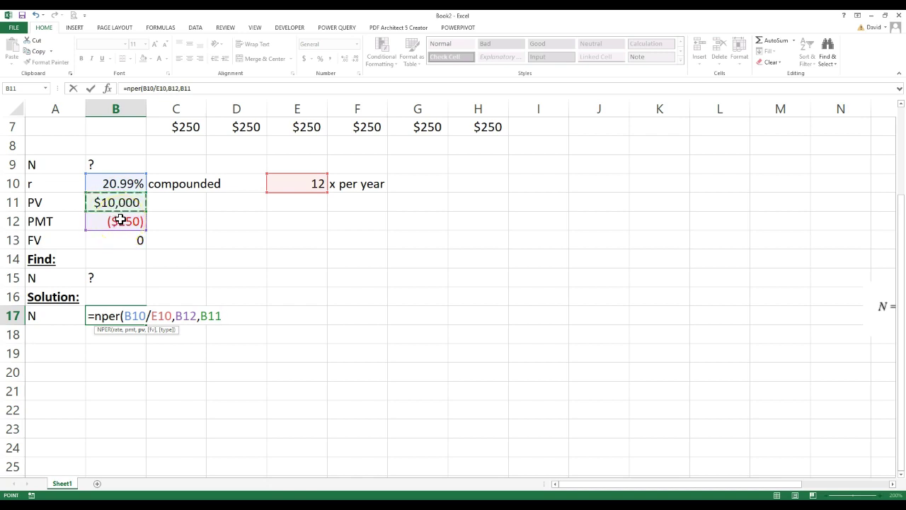
{"action": "type", "text": ","}
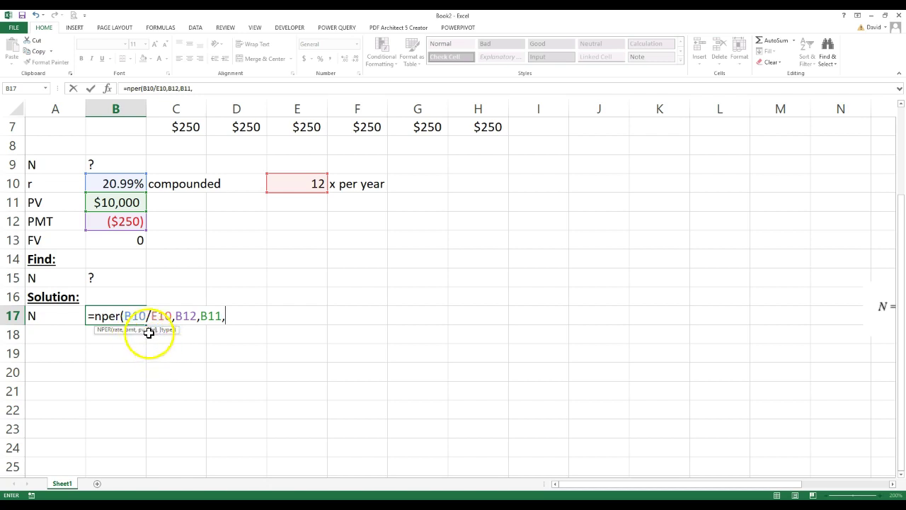
{"action": "left_click", "coordinate": [114, 236]}
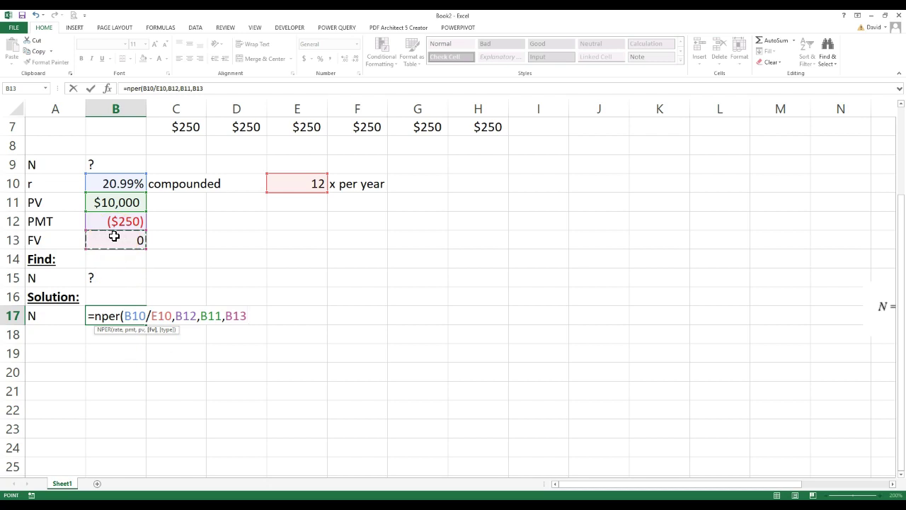
{"action": "type", "text": ")"}
{"action": "scroll", "coordinate": [301, 267], "scroll_direction": "up", "scroll_amount": 2}
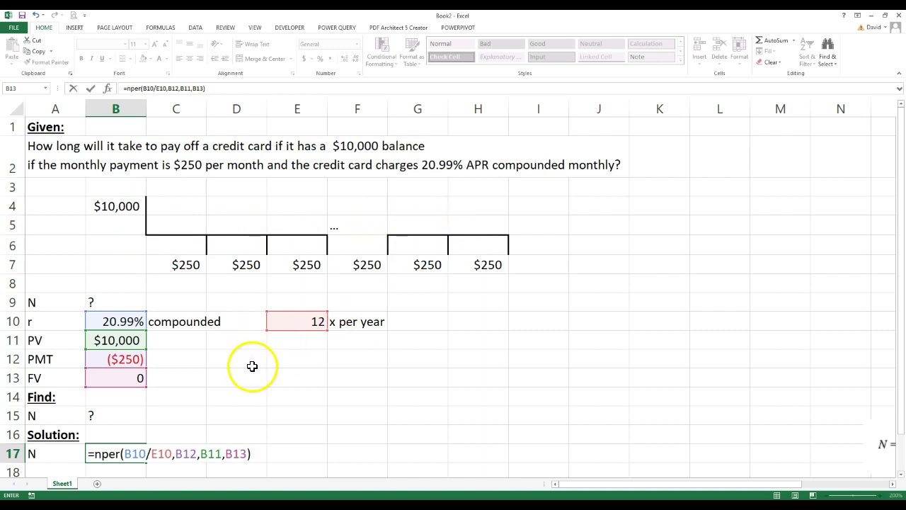
{"action": "key", "text": "Return"}
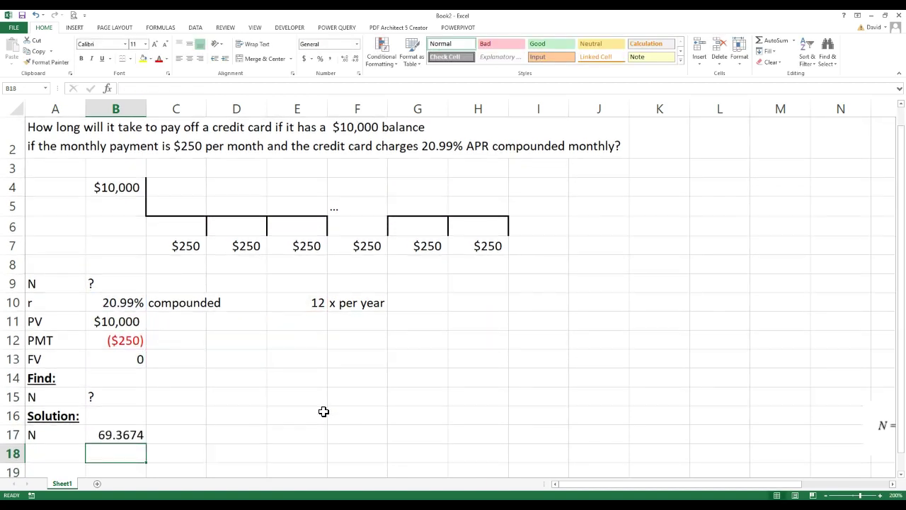
Display the NPER result in B17 with two decimal places and add the unit "months" in C17
{"action": "left_click", "coordinate": [131, 434]}
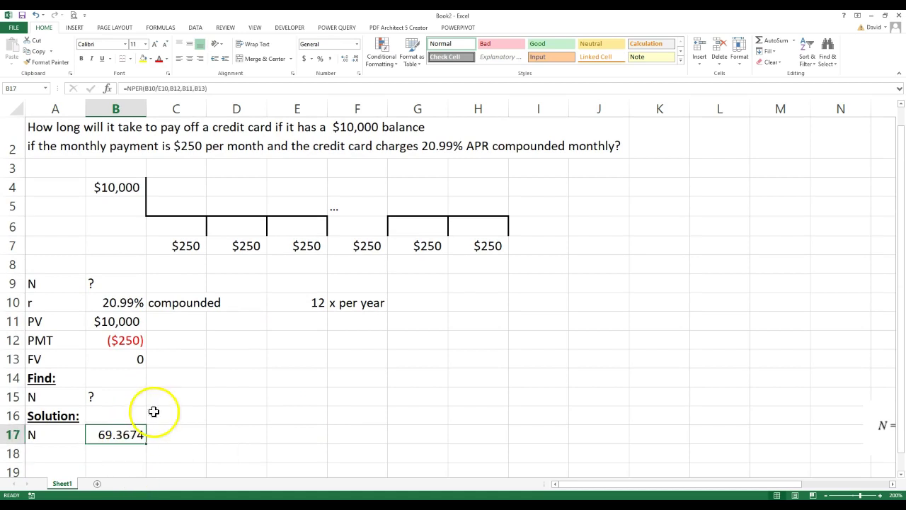
{"action": "left_click", "coordinate": [357, 60]}
{"action": "left_click", "coordinate": [356, 62]}
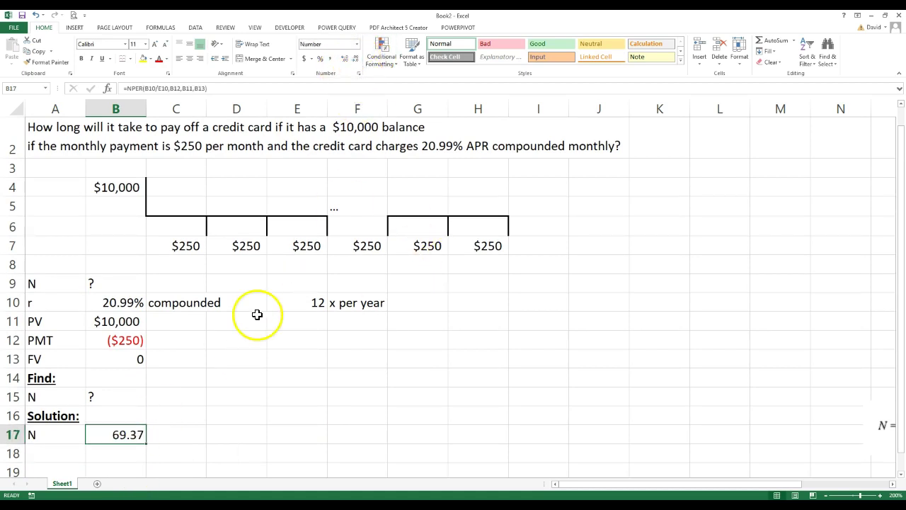
{"action": "left_click", "coordinate": [177, 424]}
{"action": "type", "text": "months"}
{"action": "key", "text": "Return"}
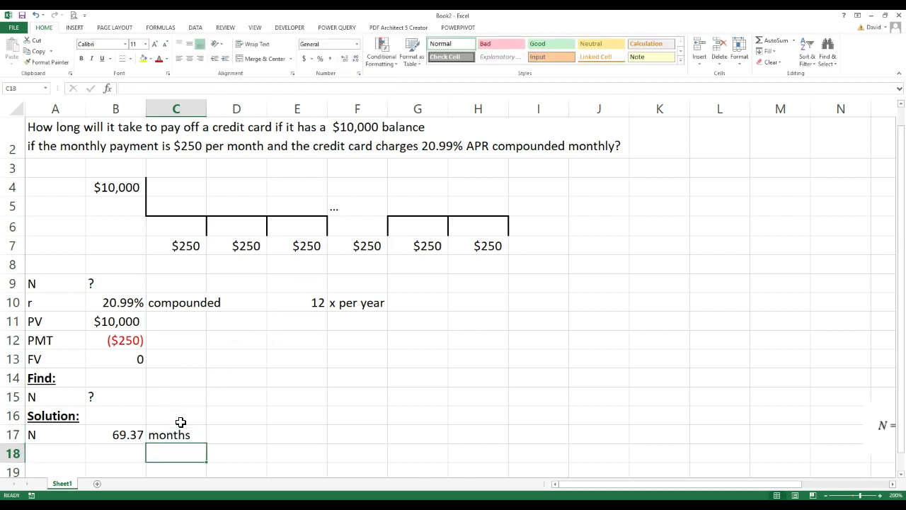
Convert the payoff time to years in D17 by dividing B17 by the compounding periods in E10
{"action": "left_click", "coordinate": [124, 437]}
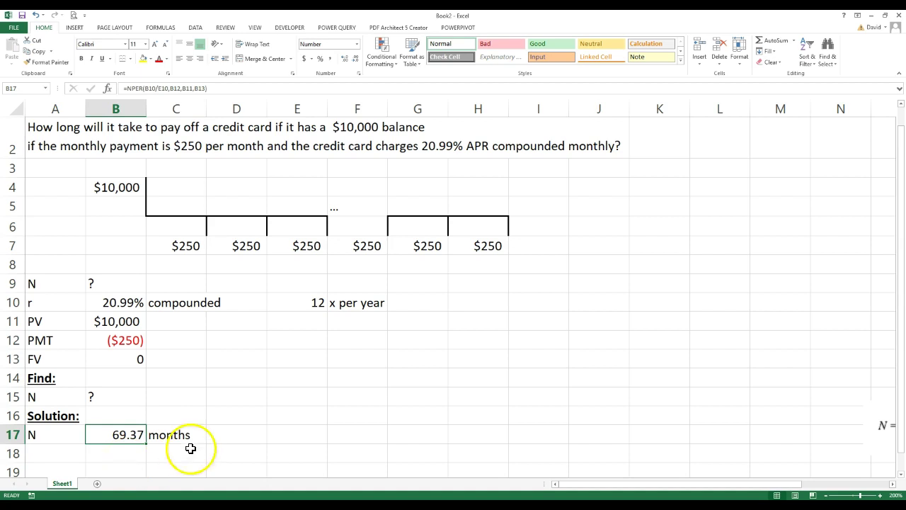
{"action": "left_click", "coordinate": [234, 436]}
{"action": "type", "text": "="}
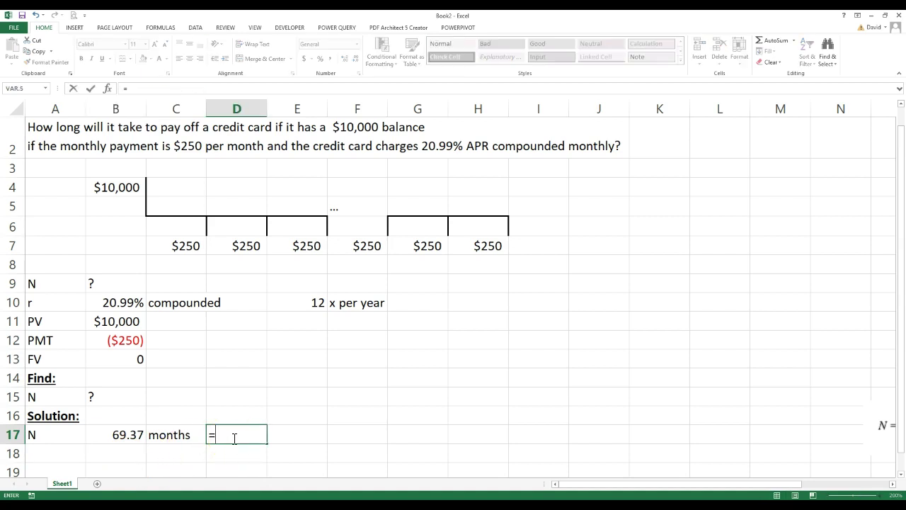
{"action": "left_click", "coordinate": [124, 433]}
{"action": "type", "text": "*"}
{"action": "scroll", "coordinate": [152, 397], "scroll_direction": "up", "scroll_amount": 1}
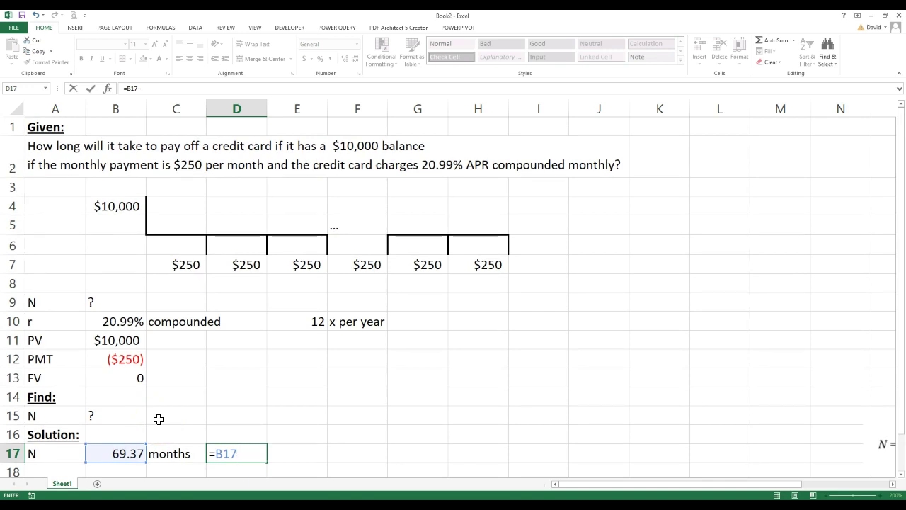
{"action": "key", "text": "BackSpace"}
{"action": "left_click", "coordinate": [289, 322]}
{"action": "key", "text": "Return"}
Add the unit "years" in cell E17 beside the converted payoff time
{"action": "left_click", "coordinate": [282, 435]}
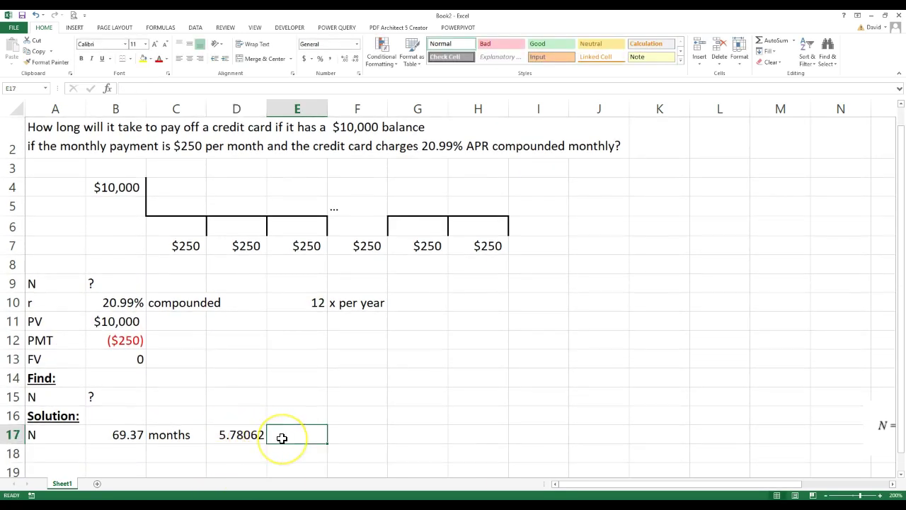
{"action": "type", "text": "years"}
{"action": "key", "text": "Return"}
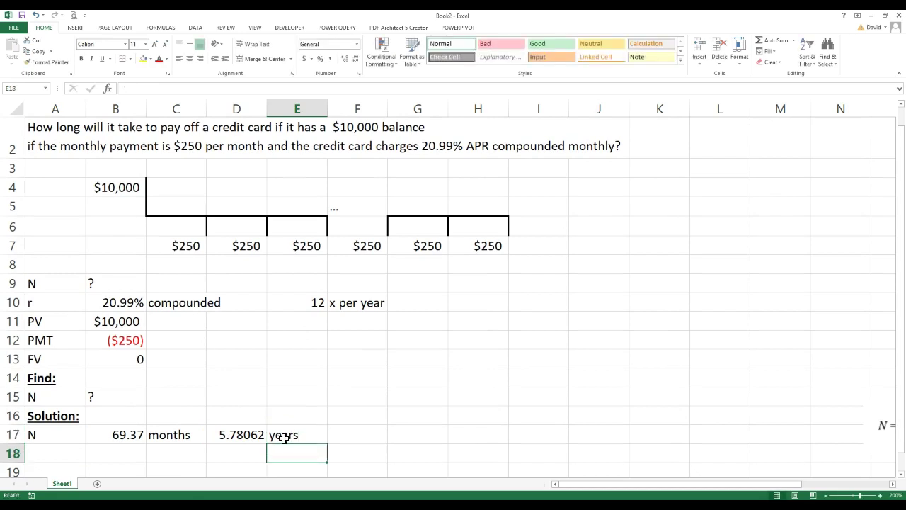
Show the formula of B17 as text in C16 using the FORMULATEXT function
{"action": "left_click", "coordinate": [190, 417]}
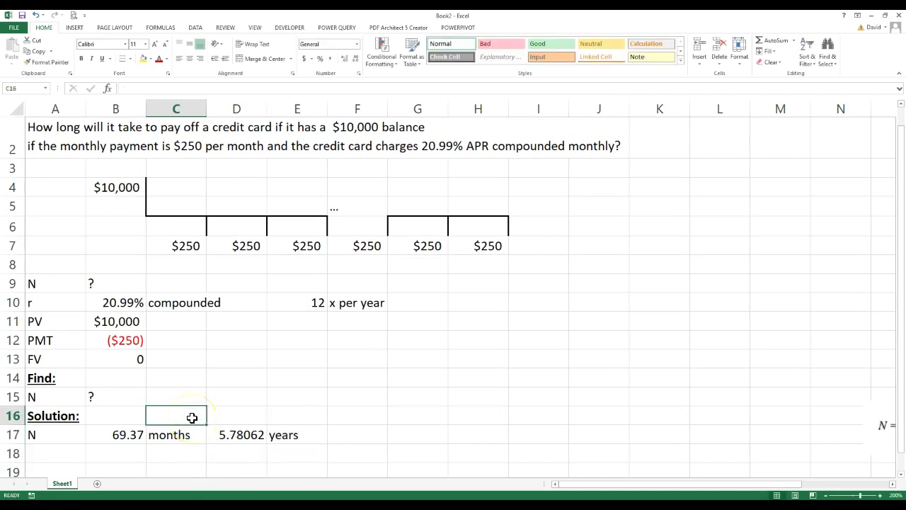
{"action": "type", "text": "=form"}
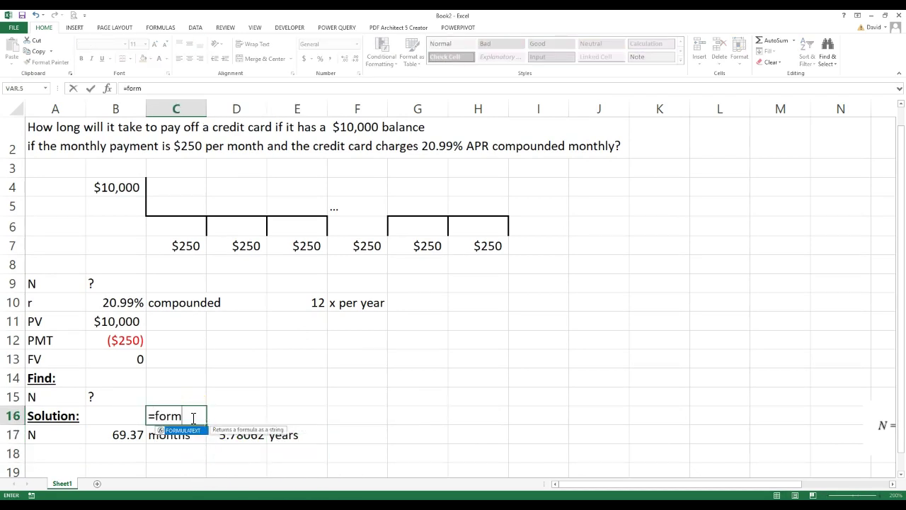
{"action": "double_click", "coordinate": [182, 430]}
{"action": "left_click", "coordinate": [134, 435]}
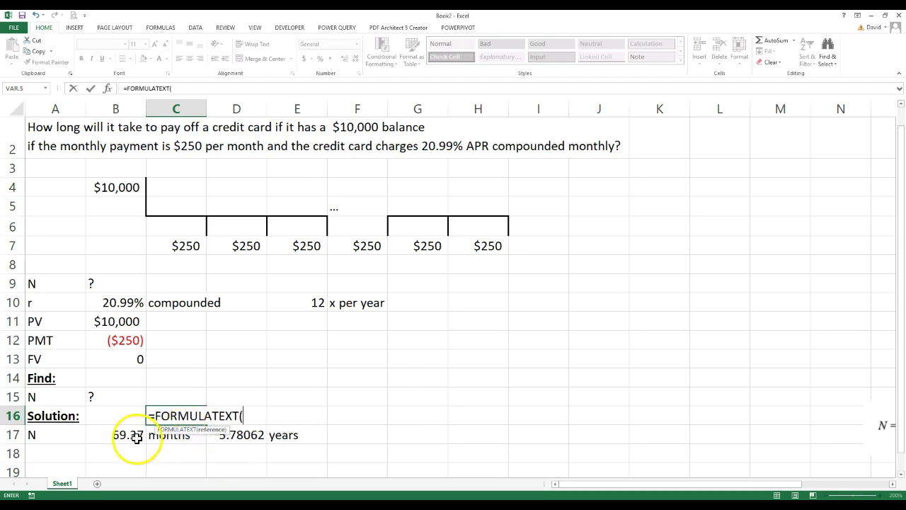
{"action": "key", "text": "Return"}
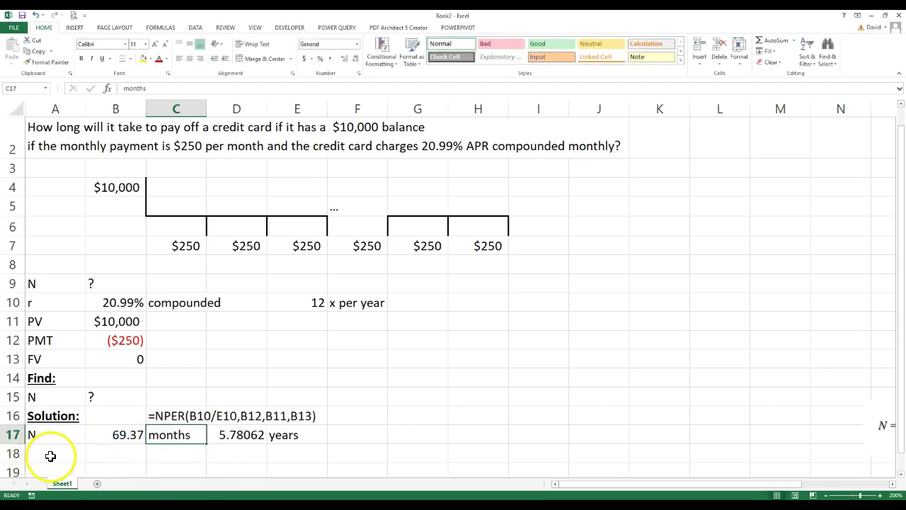
Add the heading "Math Formula Solution:" in cell A18
{"action": "scroll", "coordinate": [48, 425], "scroll_direction": "down", "scroll_amount": 2}
{"action": "left_click", "coordinate": [42, 376]}
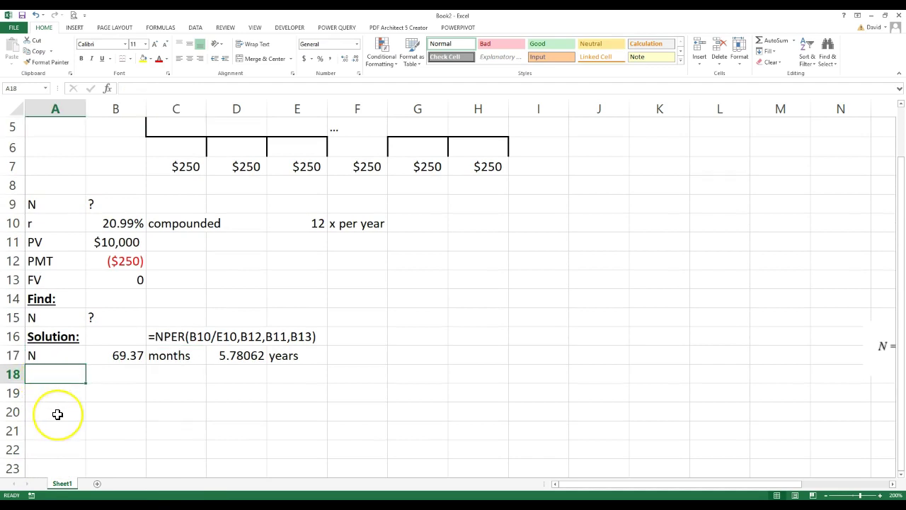
{"action": "type", "text": "F"}
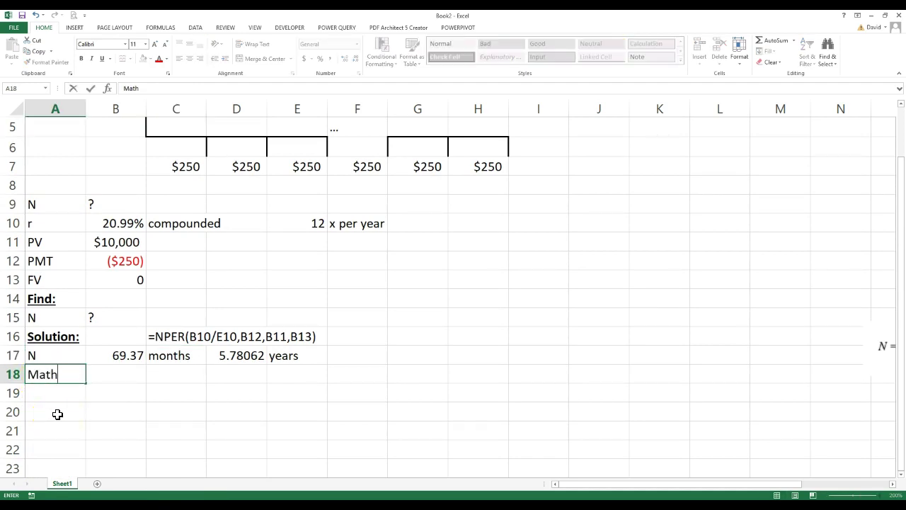
{"action": "type", "text": "ath Formula Solut"}
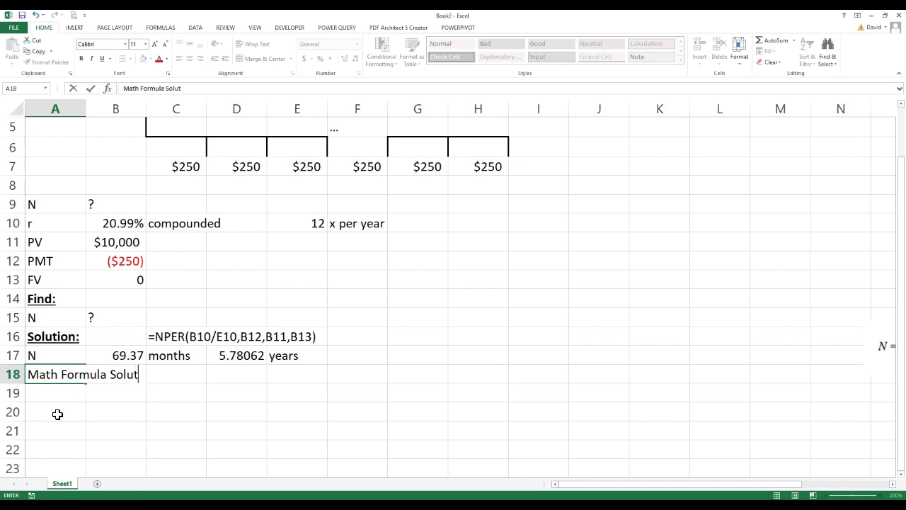
{"action": "key", "text": "Return"}
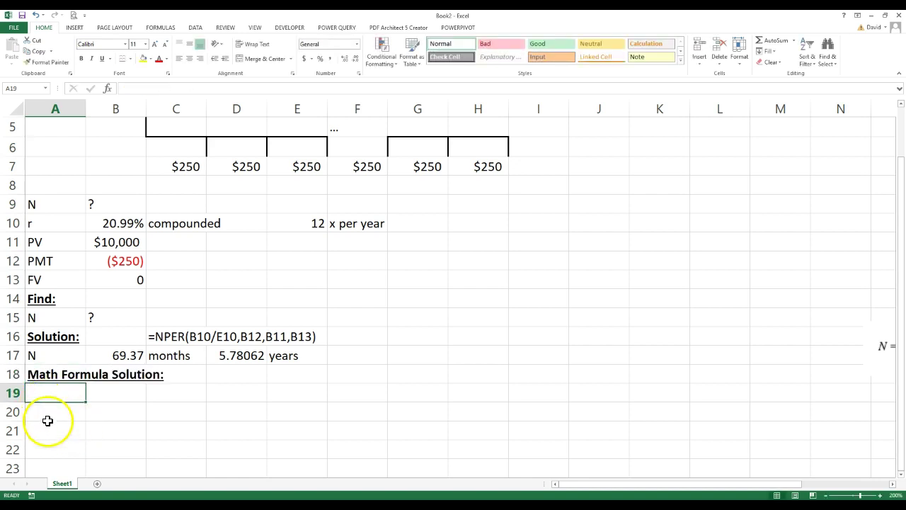
Move the picture of the N equation next to the math solution area, around F19 to H21
{"action": "left_click", "coordinate": [878, 347]}
{"action": "left_click_drag", "start_coordinate": [878, 346], "coordinate": [346, 415]}
{"action": "left_click", "coordinate": [188, 430]}
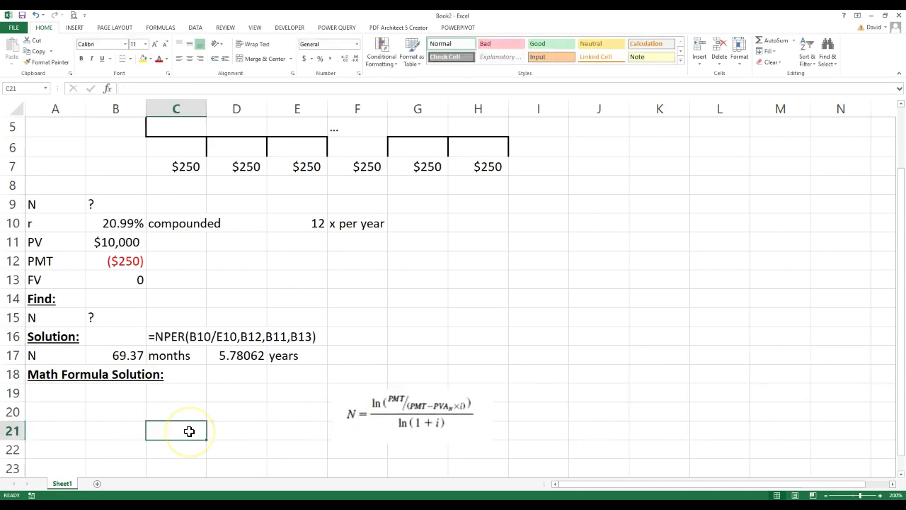
Label the row under "Math Formula Solution:" with N in cell A19
{"action": "left_click", "coordinate": [58, 397]}
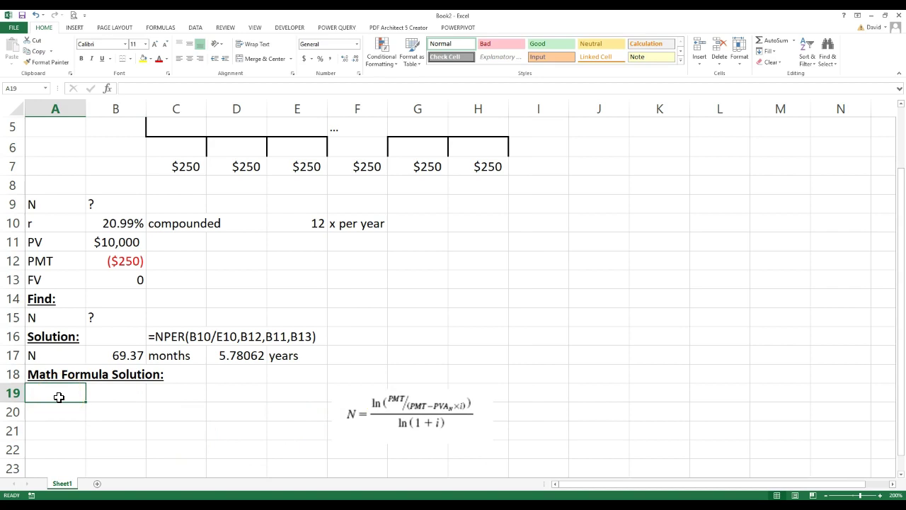
{"action": "type", "text": "N"}
{"action": "key", "text": "Tab"}
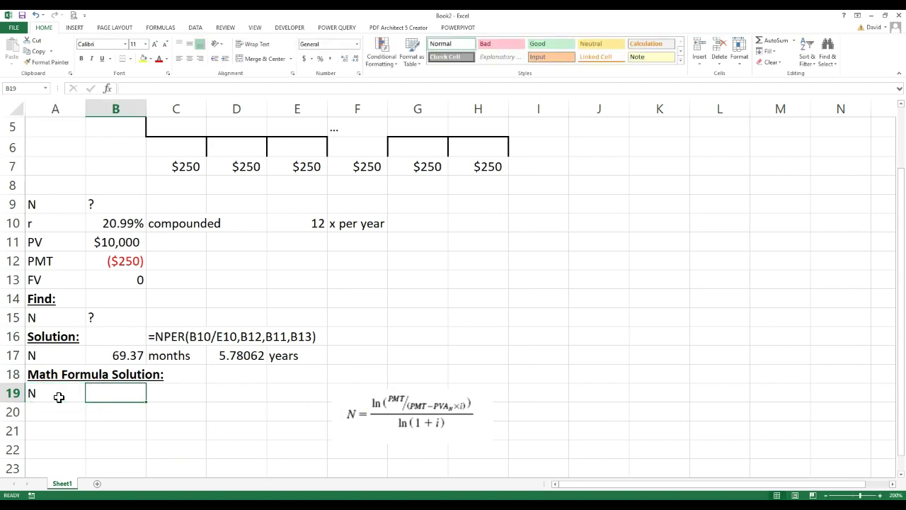
Start the N formula in B19 with the numerator LN(C7/(C7-B11*B10/E10)), following the pictured equation
{"action": "type", "text": "=ln"}
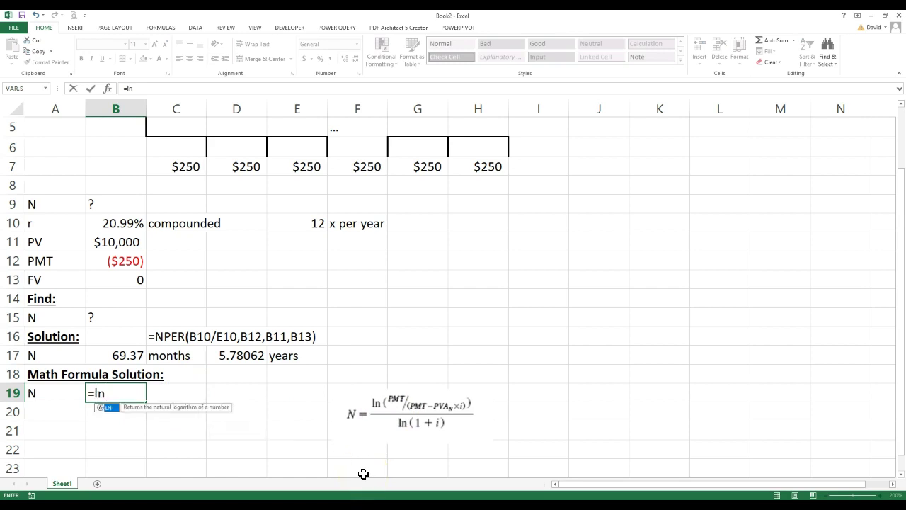
{"action": "type", "text": "("}
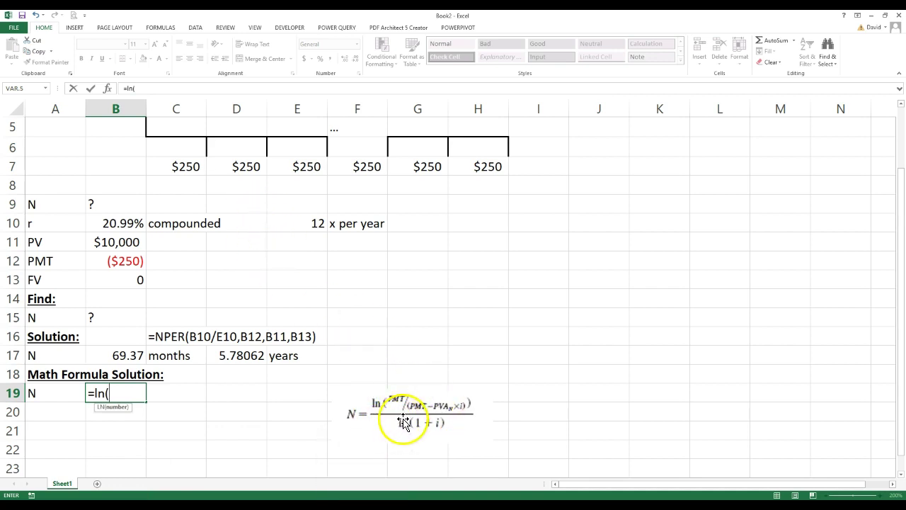
{"action": "left_click", "coordinate": [175, 166]}
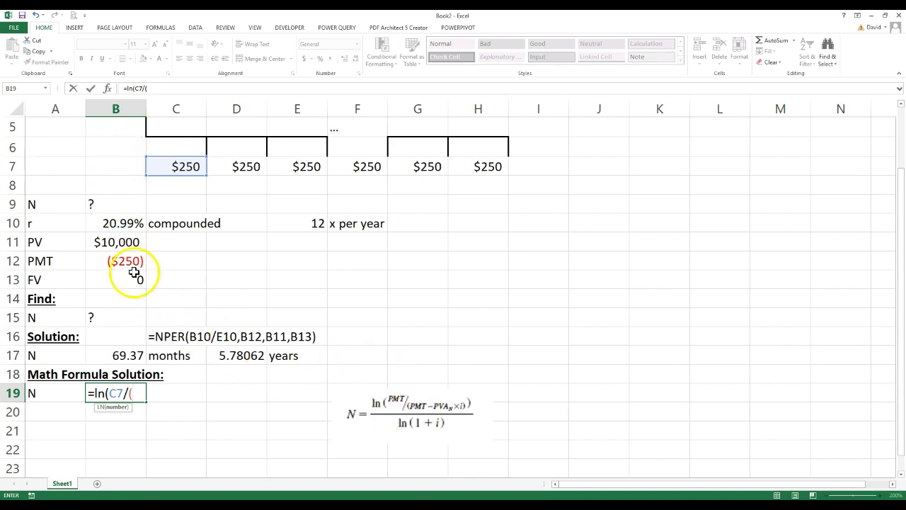
{"action": "left_click", "coordinate": [174, 166]}
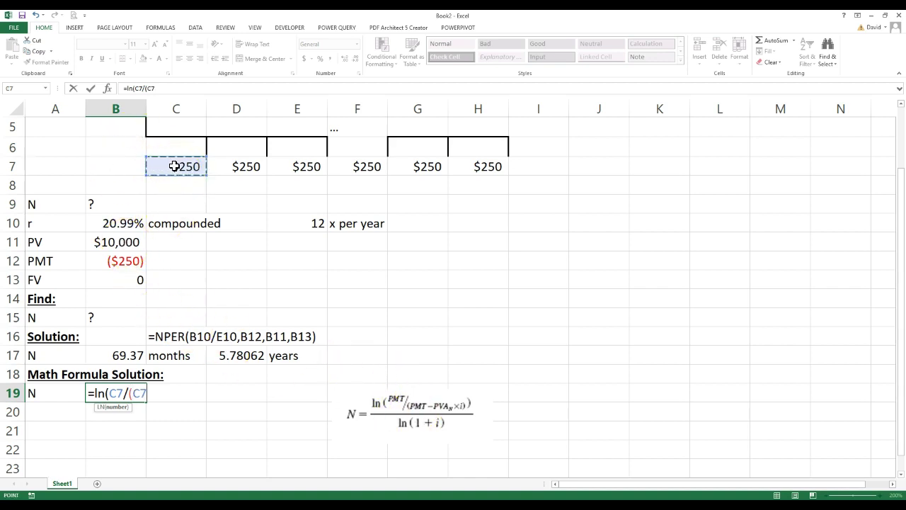
{"action": "type", "text": "-"}
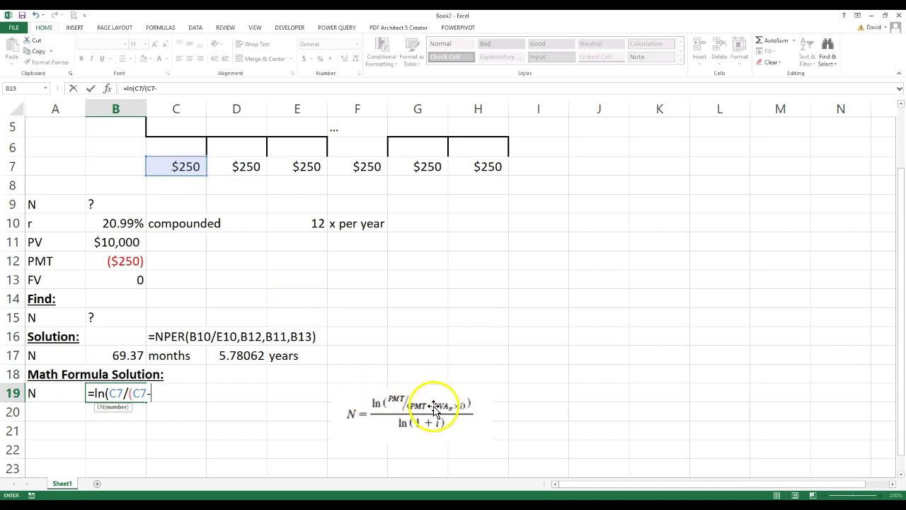
{"action": "left_click", "coordinate": [111, 245]}
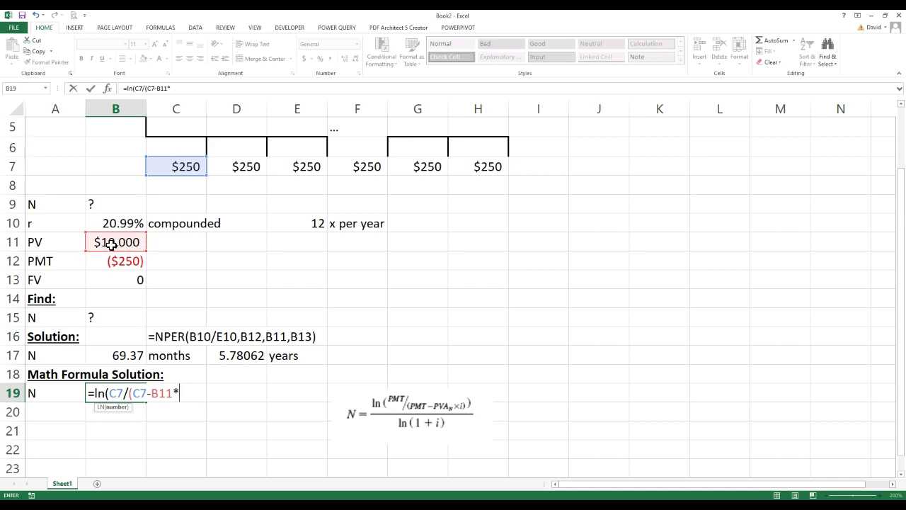
{"action": "left_click", "coordinate": [110, 223]}
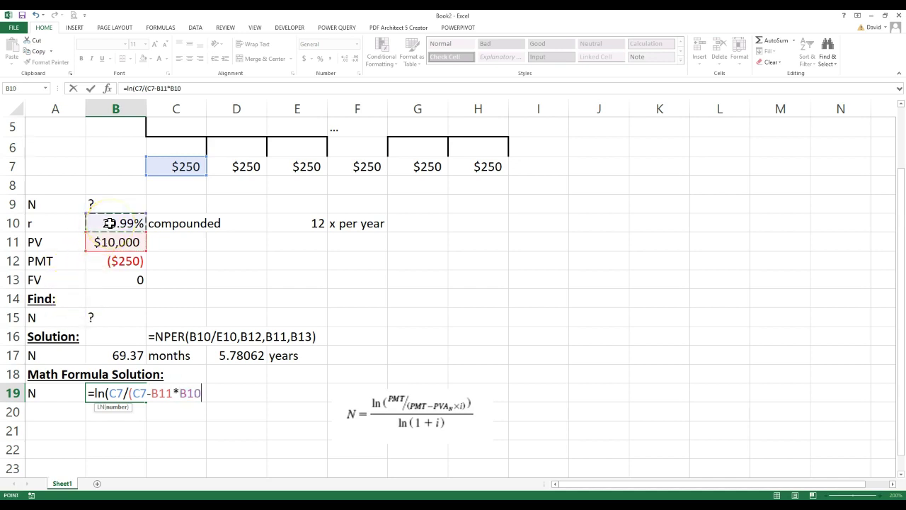
{"action": "type", "text": "/"}
{"action": "left_click", "coordinate": [293, 226]}
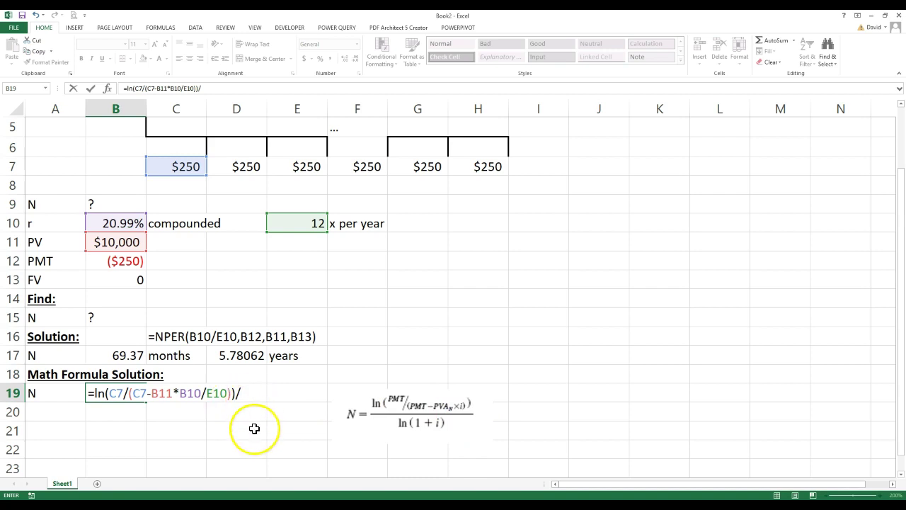
Complete the B19 formula with the divisor LN(1+B10/E10), and move the equation picture to around G18 to I20, clear of column F
{"action": "type", "text": "ln(1+"}
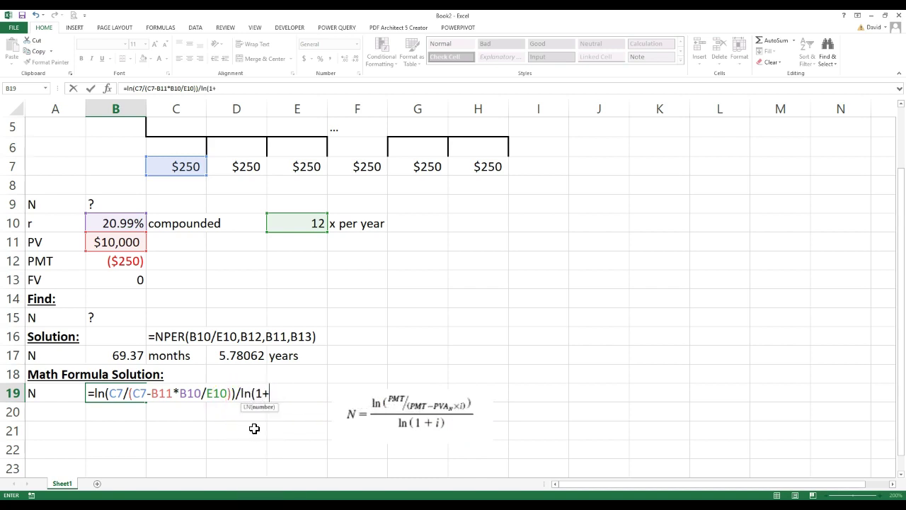
{"action": "left_click", "coordinate": [119, 222]}
{"action": "type", "text": "/"}
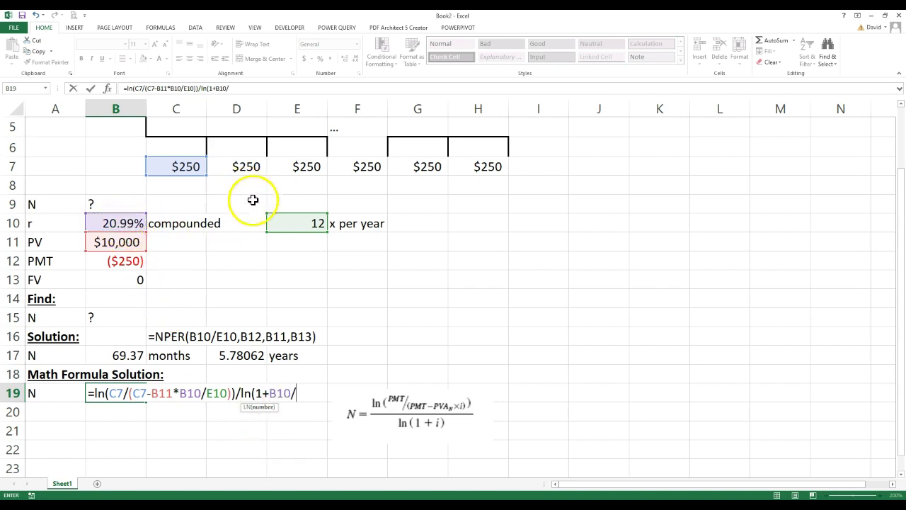
{"action": "left_click", "coordinate": [293, 223]}
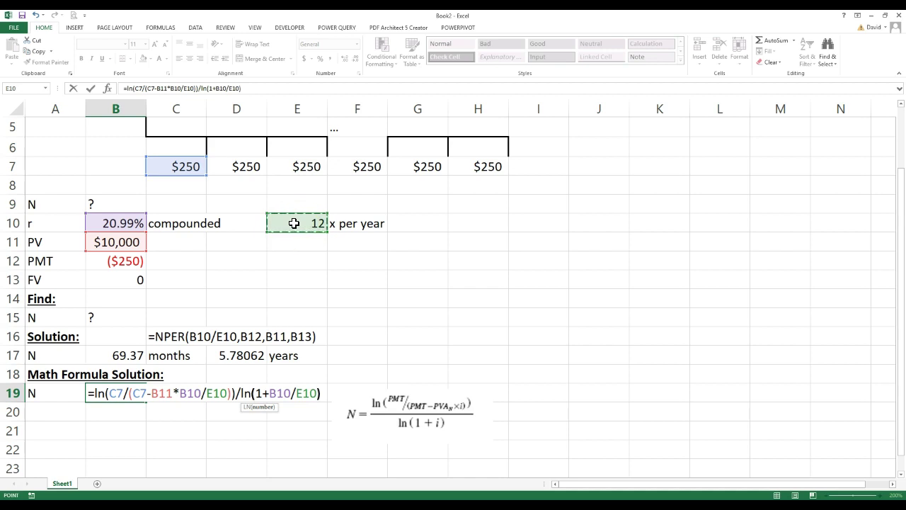
{"action": "type", "text": ")"}
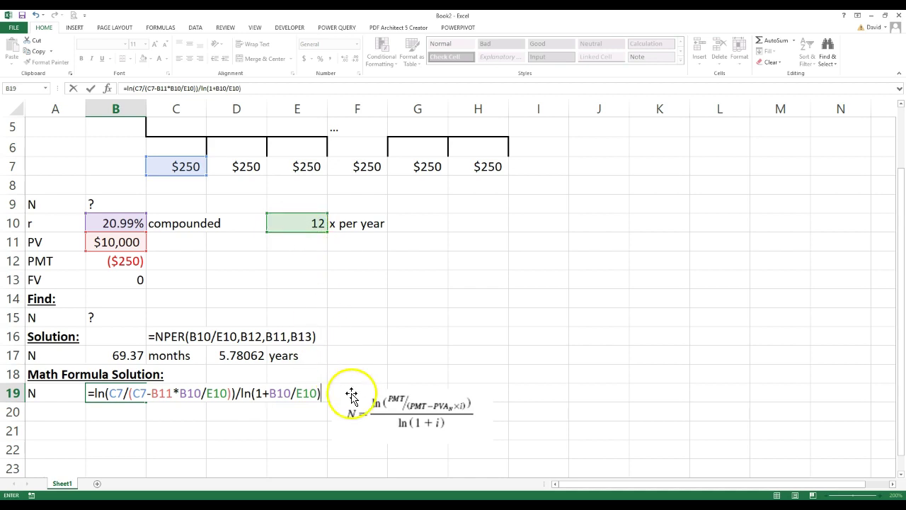
{"action": "left_click_drag", "start_coordinate": [350, 396], "coordinate": [412, 371]}
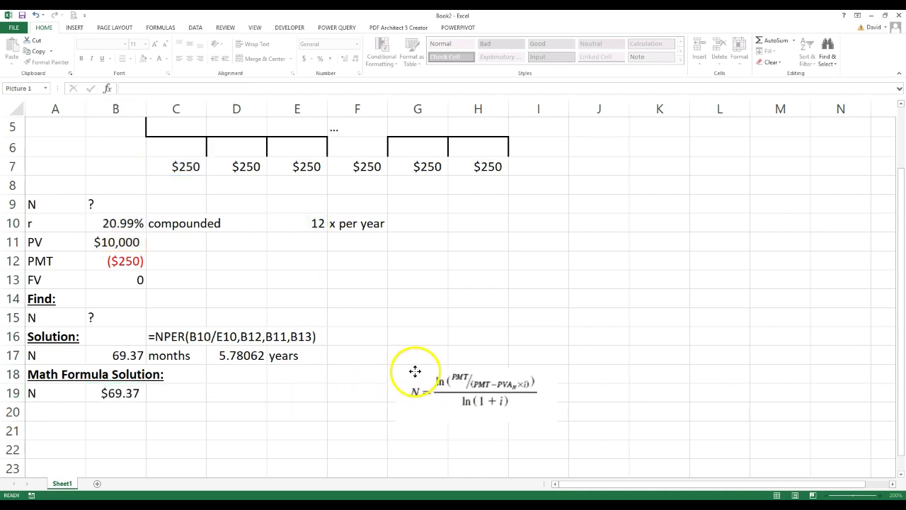
Copy the number format of the NPER result in B17 to B19 with Format Painter
{"action": "left_click", "coordinate": [134, 398]}
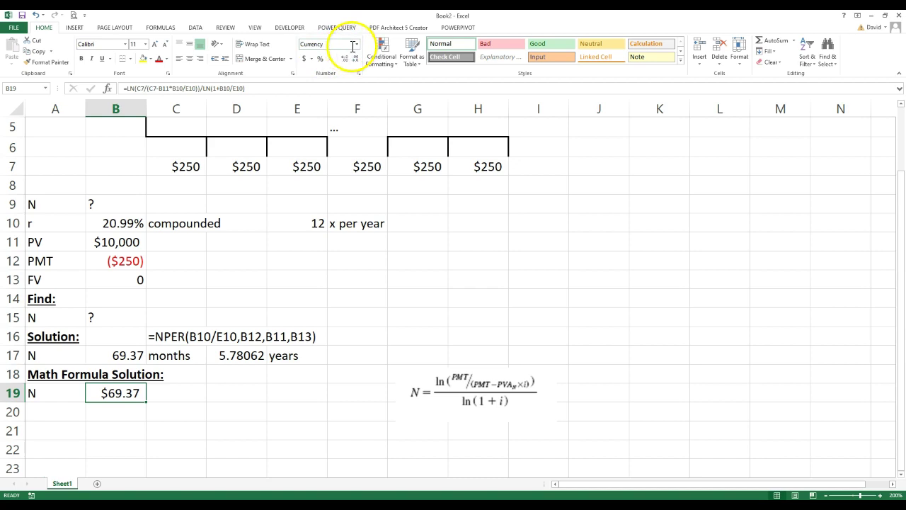
{"action": "left_click", "coordinate": [114, 360]}
{"action": "left_click", "coordinate": [49, 62]}
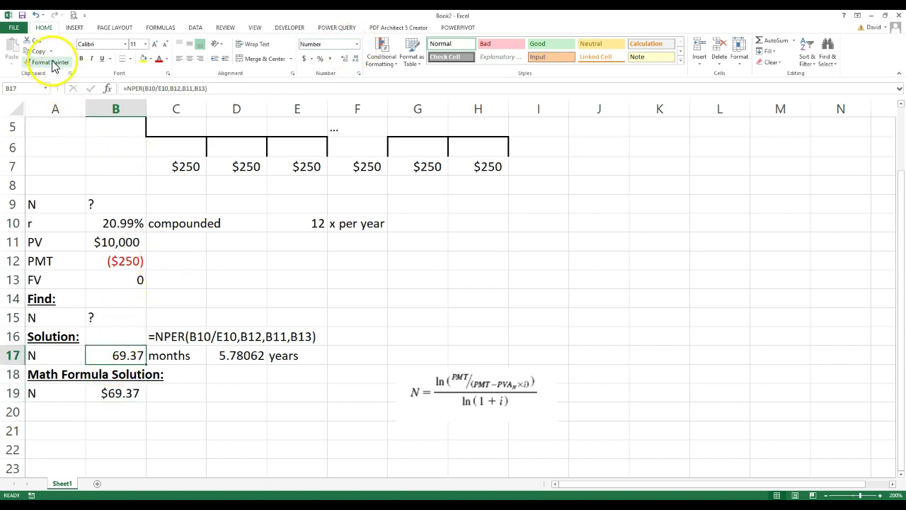
{"action": "left_click", "coordinate": [181, 434]}
{"action": "left_click", "coordinate": [120, 394]}
{"action": "left_click", "coordinate": [126, 350]}
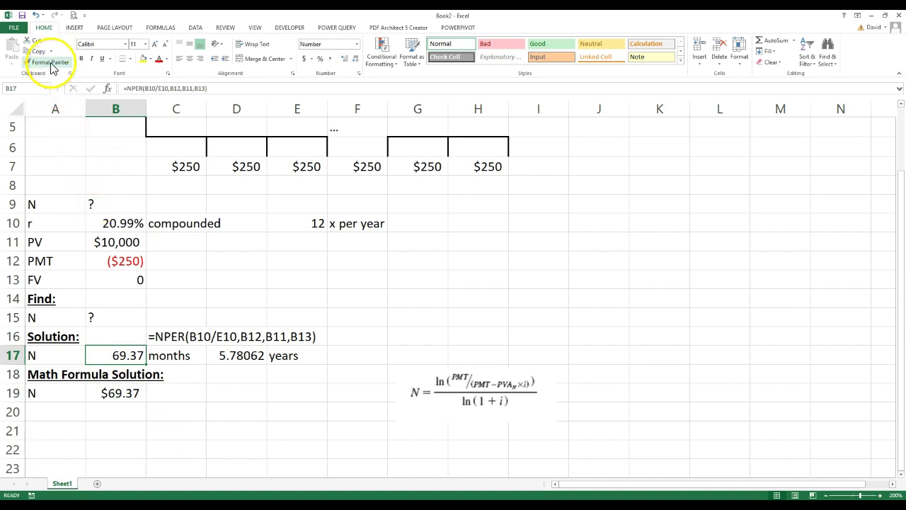
{"action": "left_click", "coordinate": [115, 394]}
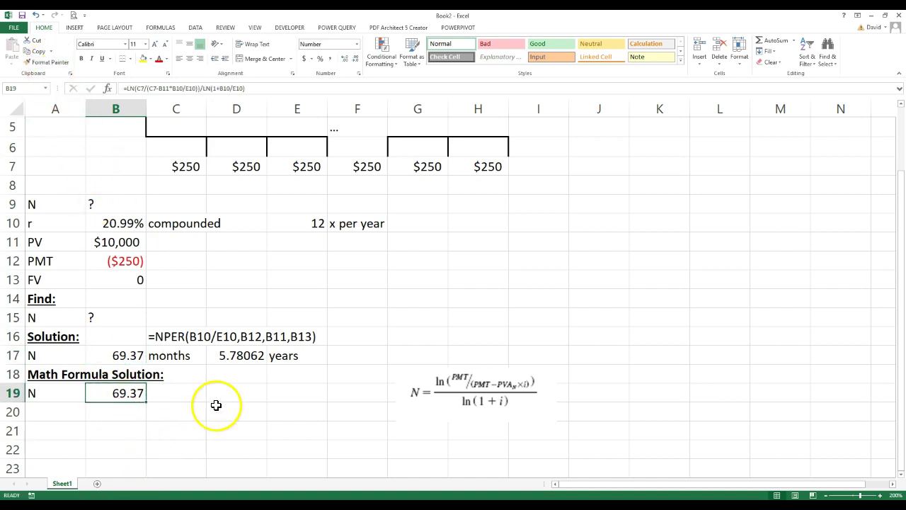
Show the formula of B19 as text in C19 using the FORMULATEXT function
{"action": "left_click", "coordinate": [175, 393]}
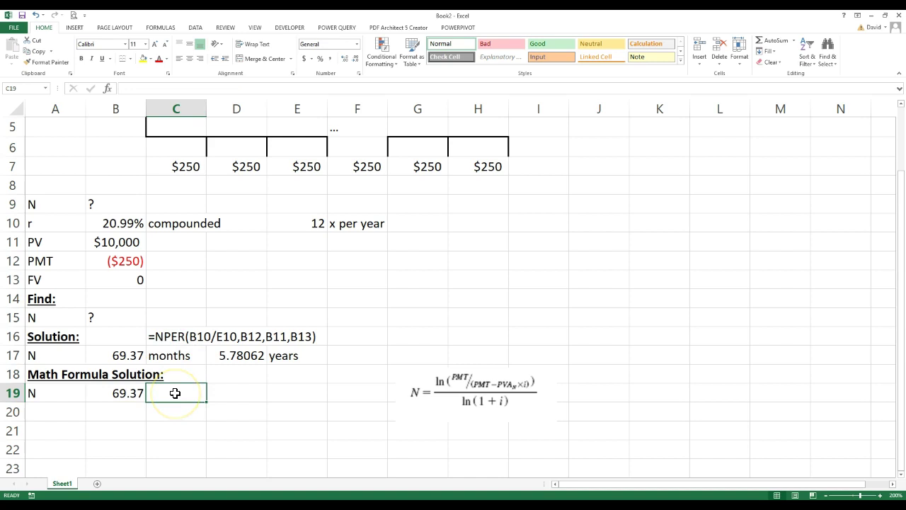
{"action": "type", "text": "=form"}
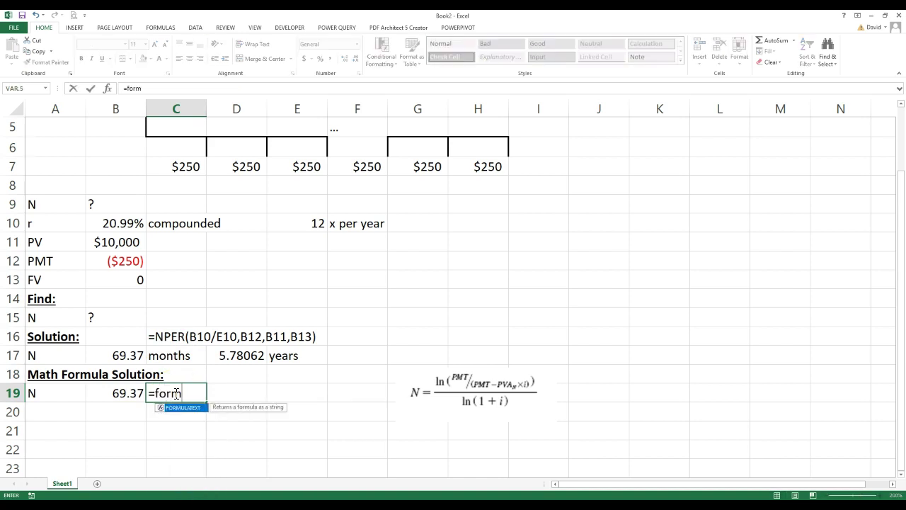
{"action": "double_click", "coordinate": [161, 409]}
{"action": "left_click", "coordinate": [124, 395]}
{"action": "key", "text": "Return"}
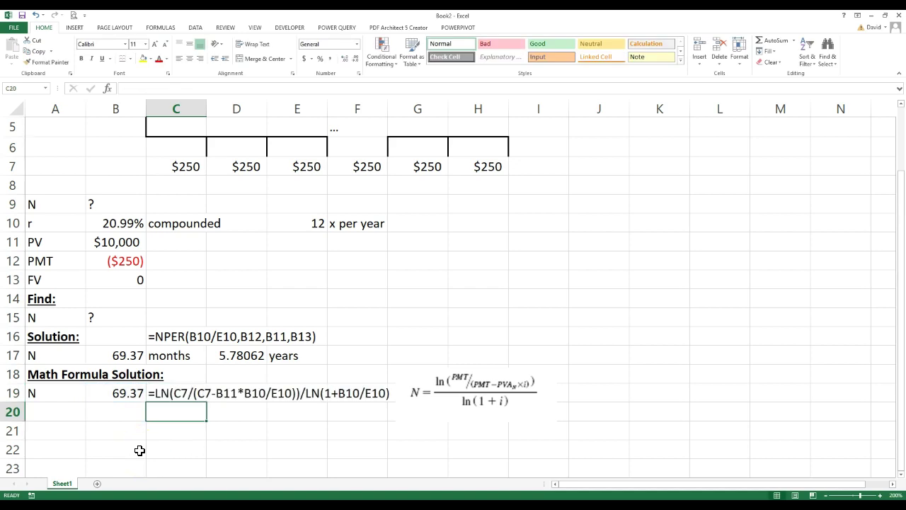
Fill both N result rows, A17:B17 and A19:B19, with yellow highlighting
{"action": "left_click_drag", "start_coordinate": [65, 355], "coordinate": [105, 358]}
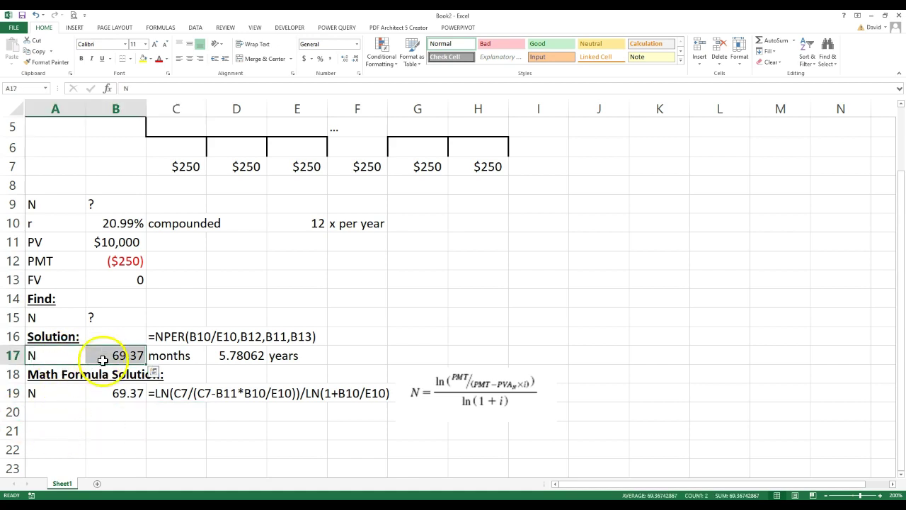
{"action": "left_click_drag", "start_coordinate": [74, 394], "coordinate": [101, 394]}
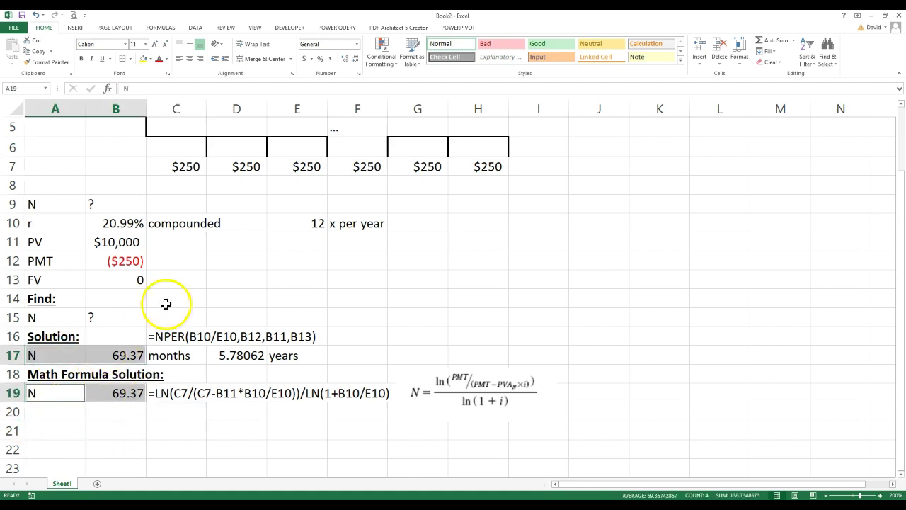
{"action": "left_click", "coordinate": [143, 61]}
{"action": "left_click", "coordinate": [203, 318]}
Review the given problem, the cash flow diagram in B4:H7, the PMT sign in B12 and both N solutions
{"action": "scroll", "coordinate": [215, 334], "scroll_direction": "up", "scroll_amount": 2}
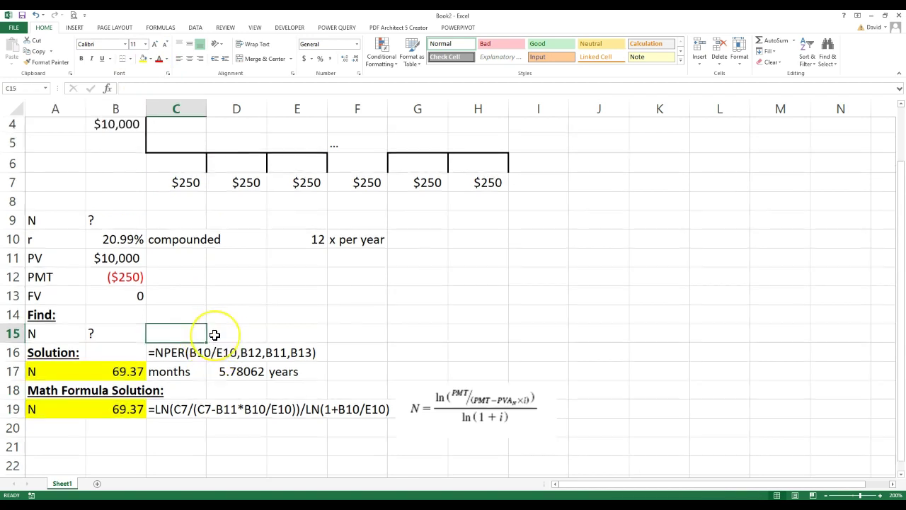
{"action": "left_click", "coordinate": [305, 320]}
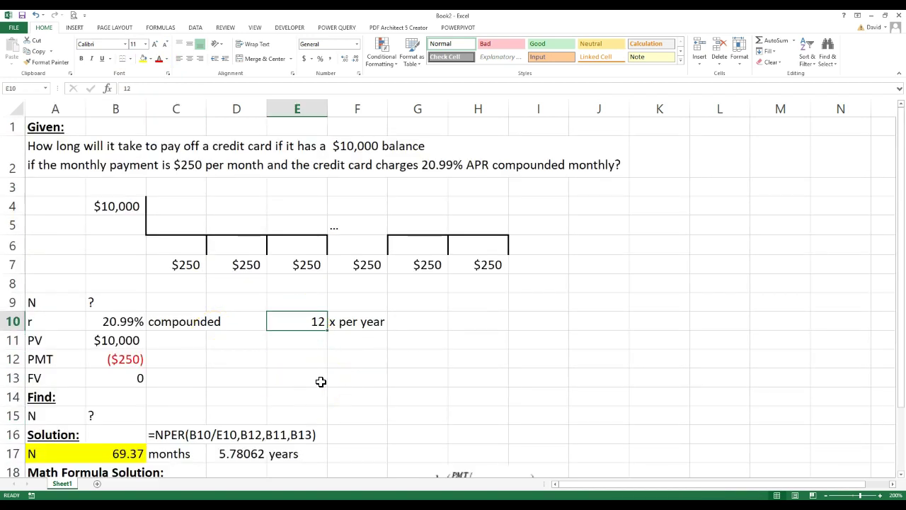
{"action": "scroll", "coordinate": [257, 370], "scroll_direction": "down", "scroll_amount": 2}
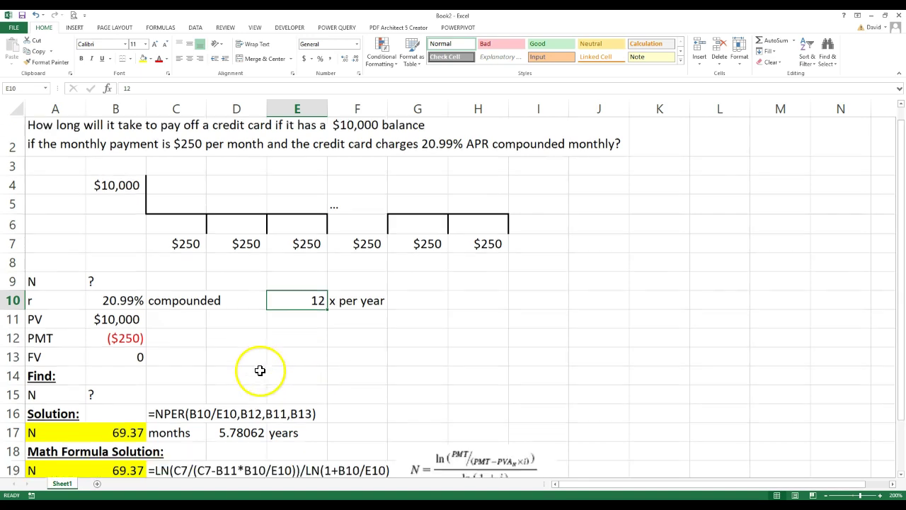
{"action": "scroll", "coordinate": [170, 400], "scroll_direction": "up", "scroll_amount": 1}
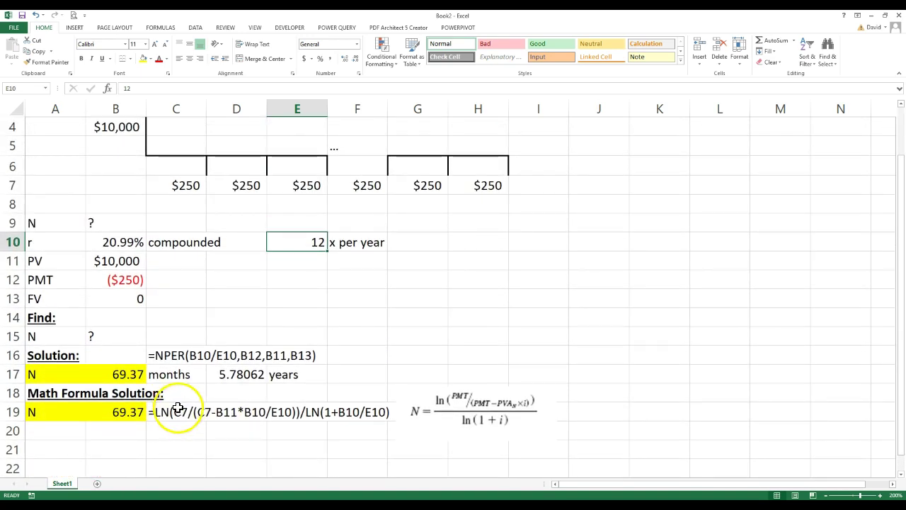
{"action": "scroll", "coordinate": [178, 408], "scroll_direction": "up", "scroll_amount": 1}
{"action": "left_click", "coordinate": [176, 263]}
{"action": "left_click", "coordinate": [108, 355]}
{"action": "left_click_drag", "start_coordinate": [107, 198], "coordinate": [486, 264]}
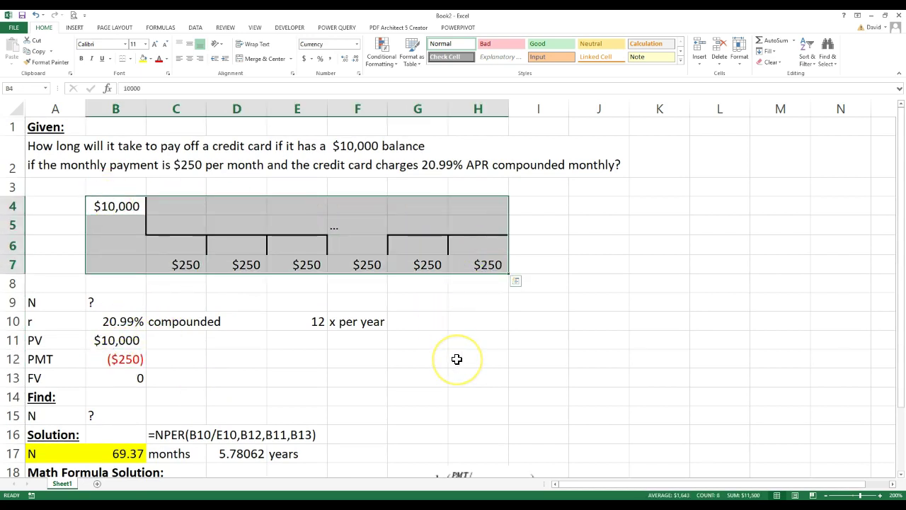
{"action": "left_click", "coordinate": [125, 362]}
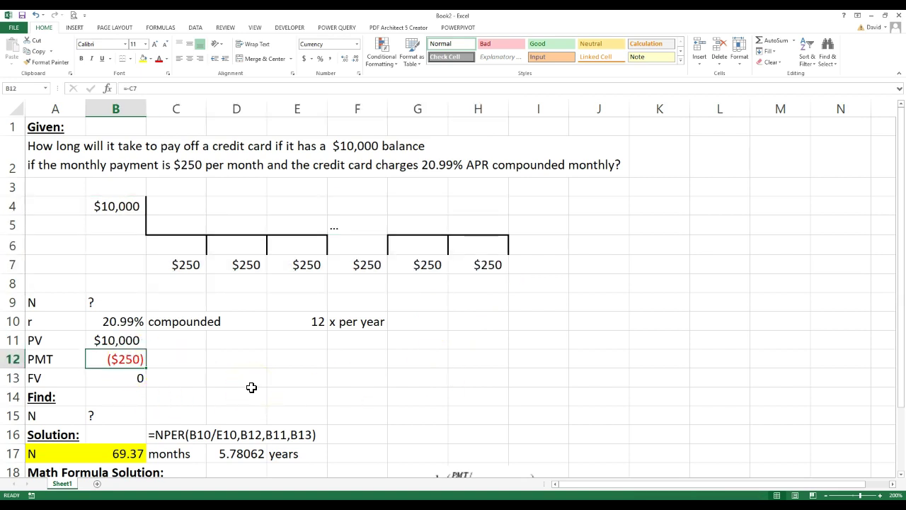
{"action": "left_click", "coordinate": [122, 359]}
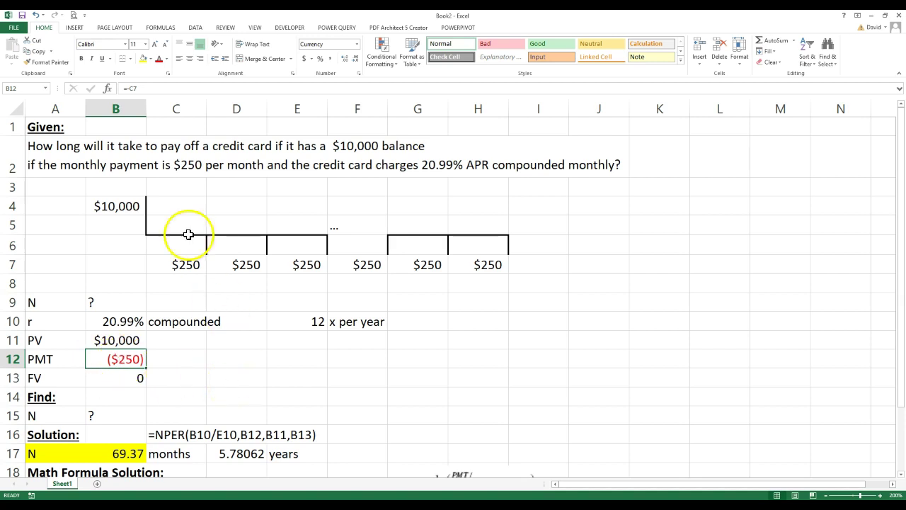
{"action": "left_click_drag", "start_coordinate": [116, 205], "coordinate": [488, 268]}
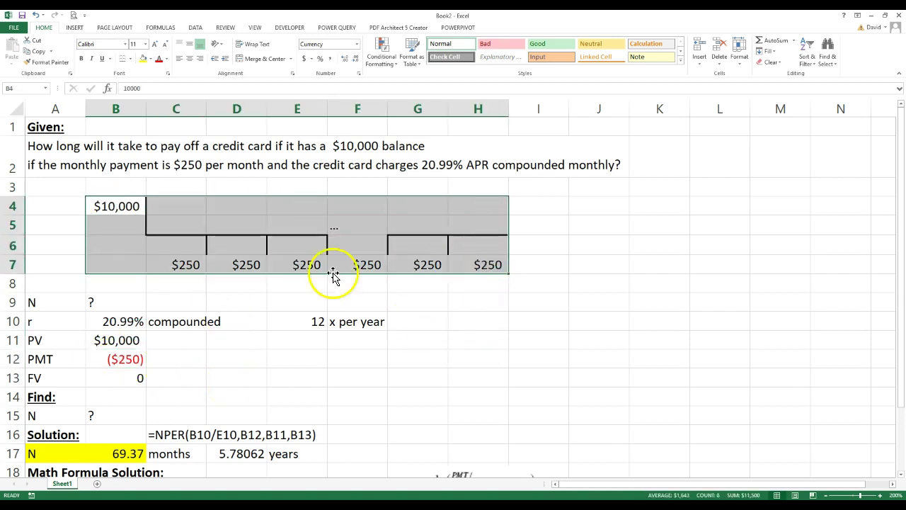
{"action": "left_click", "coordinate": [356, 264]}
{"action": "scroll", "coordinate": [344, 387], "scroll_direction": "down", "scroll_amount": 3}
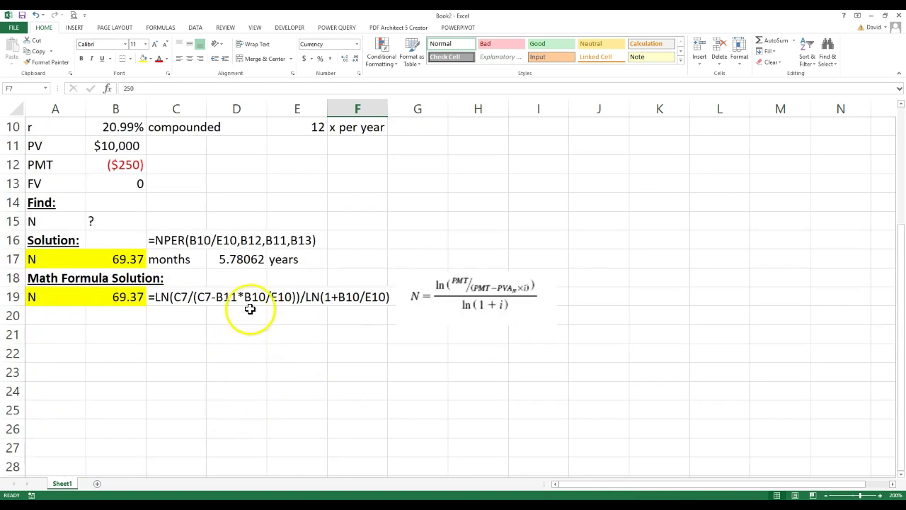
{"action": "scroll", "coordinate": [309, 411], "scroll_direction": "up", "scroll_amount": 1}
{"action": "scroll", "coordinate": [256, 436], "scroll_direction": "up", "scroll_amount": 1}
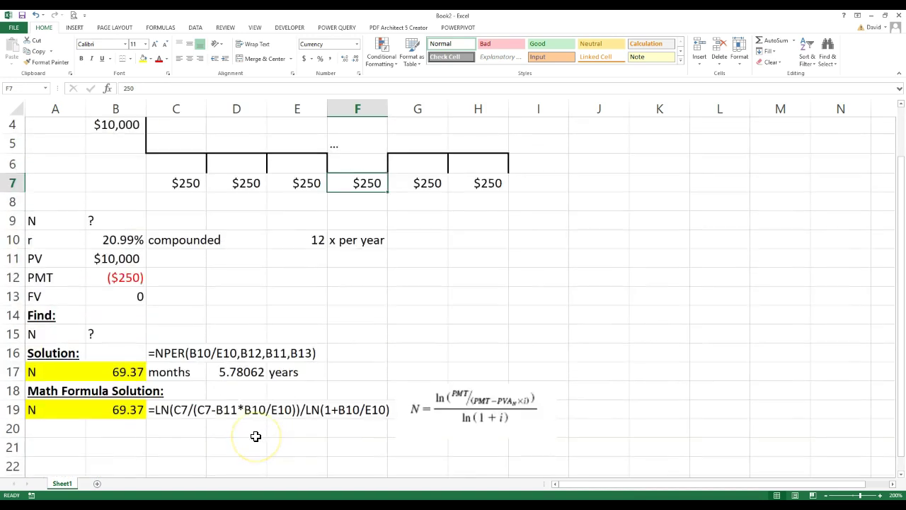